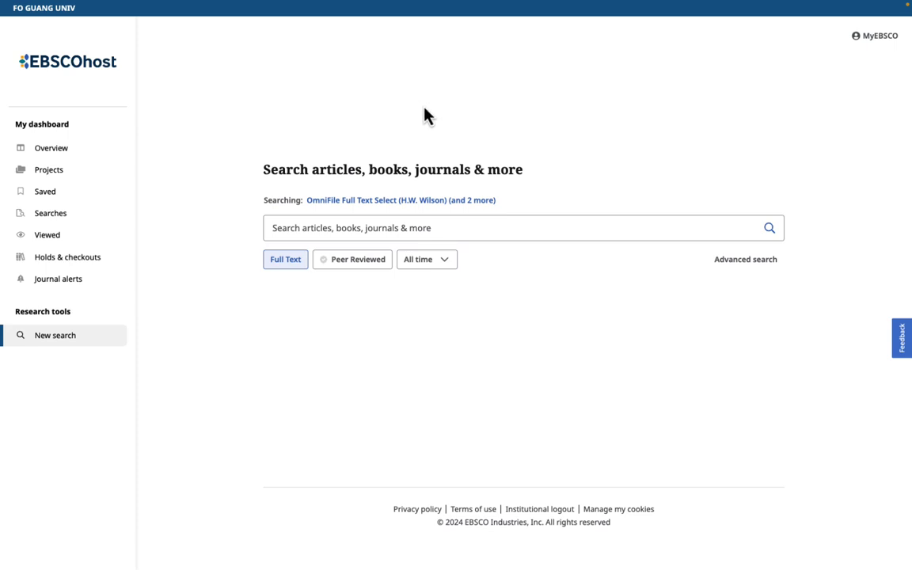
Step: Switch the EBSCOhost interface language to 繁體中文 in My preferences and save it
left_click(880, 41)
left_click(881, 39)
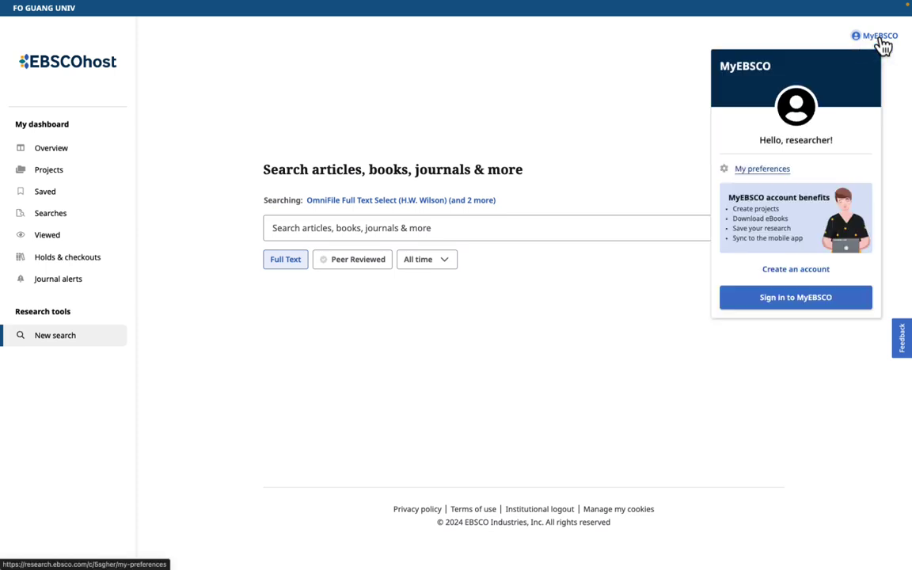
left_click(762, 169)
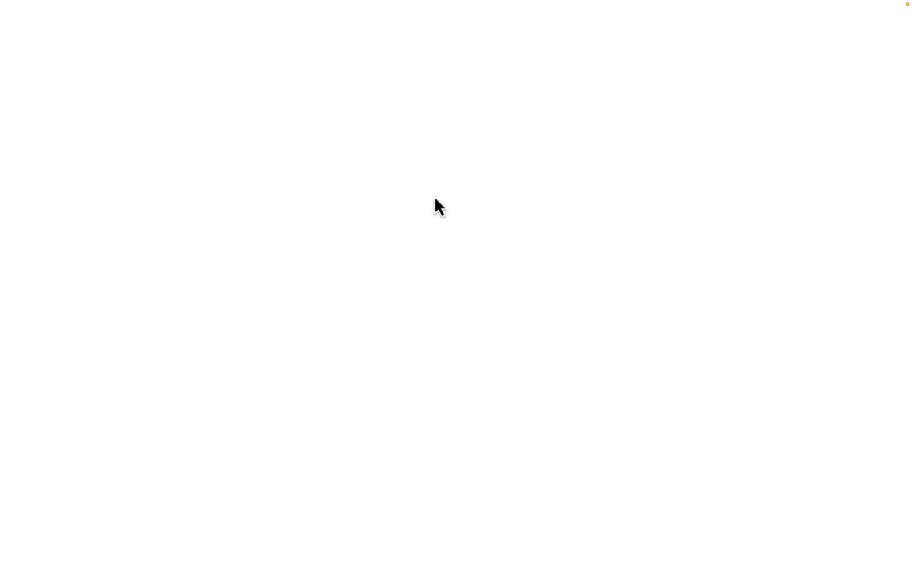
left_click(350, 186)
scroll(323, 255, "down", 5)
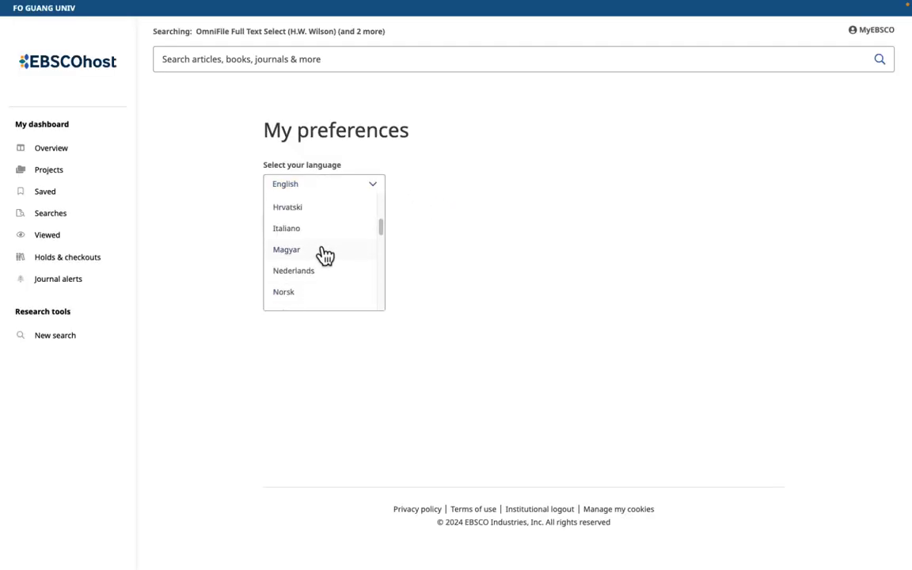
scroll(323, 255, "down", 6)
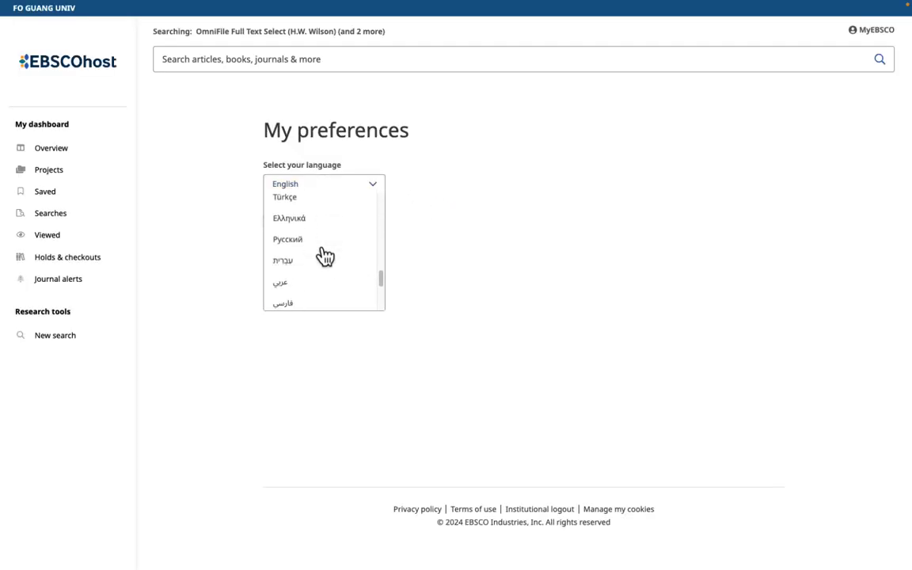
left_click(325, 305)
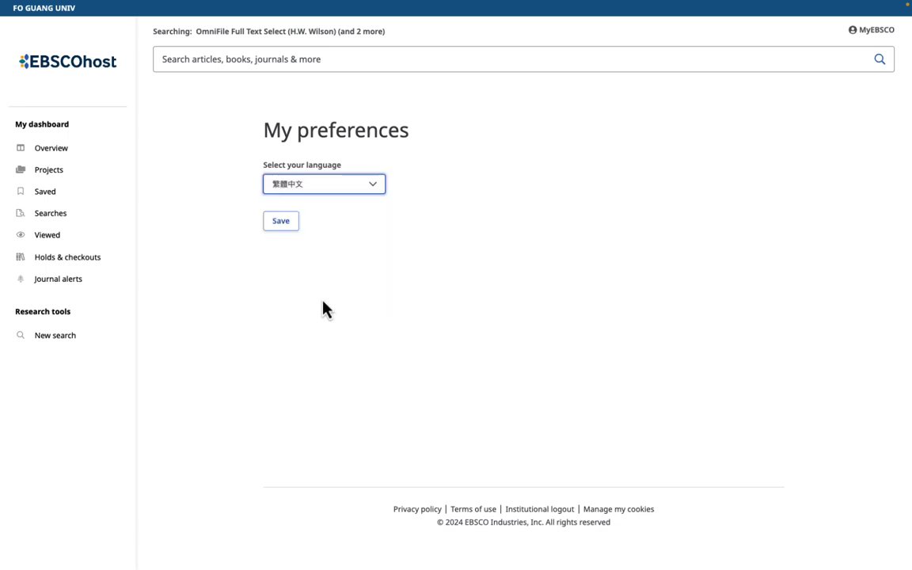
left_click(289, 223)
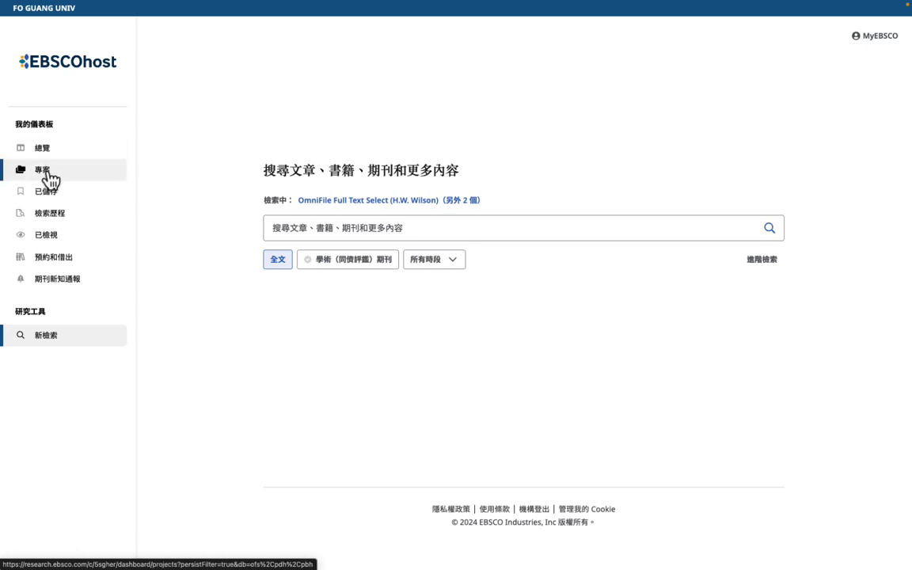
Step: Go to the Projects (專案) page, try signing in, dismiss the cookie notice, and reopen MyEBSCO
left_click(47, 172)
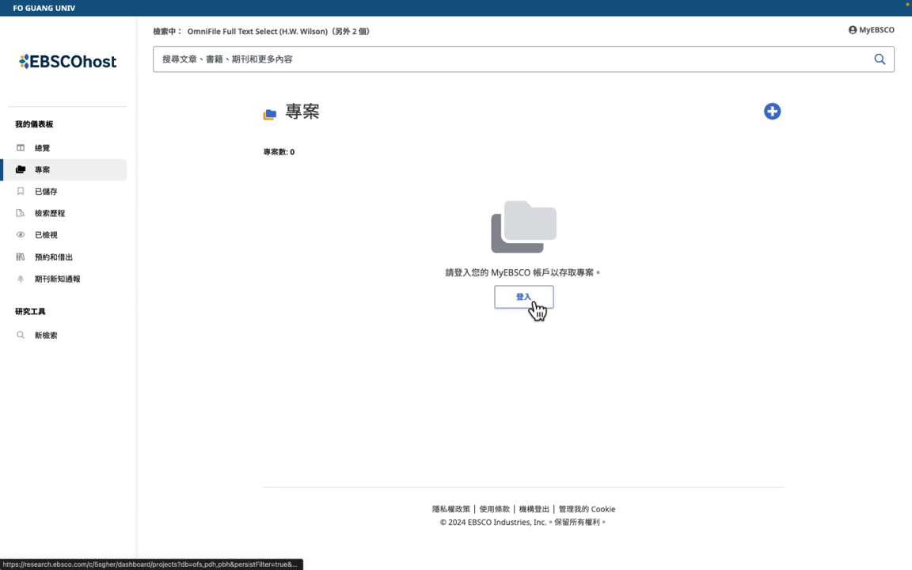
left_click(879, 38)
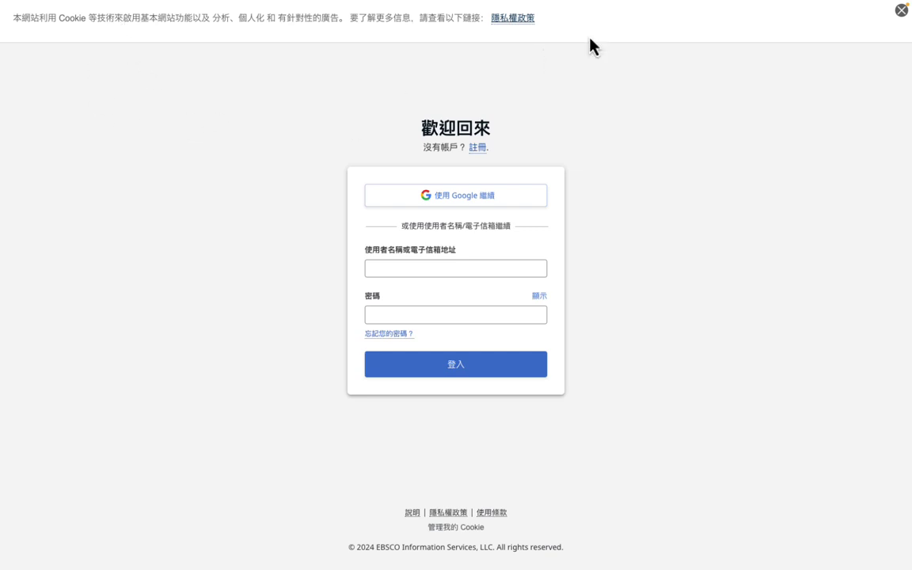
left_click(901, 10)
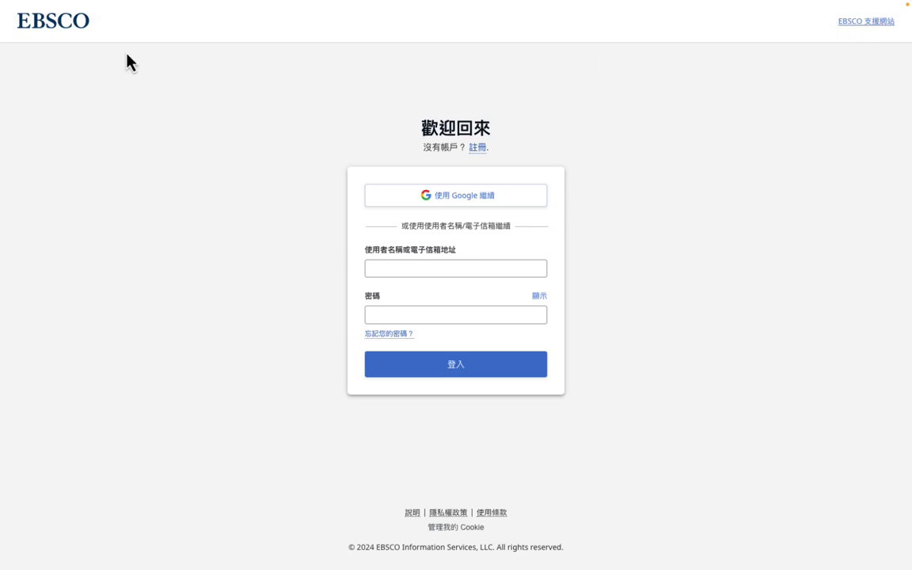
right_click(111, 127)
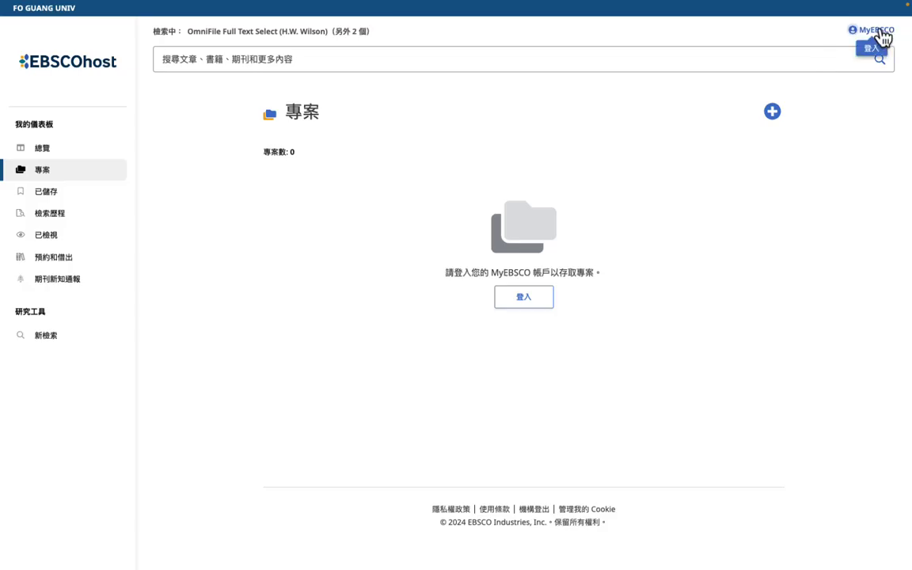
left_click(878, 33)
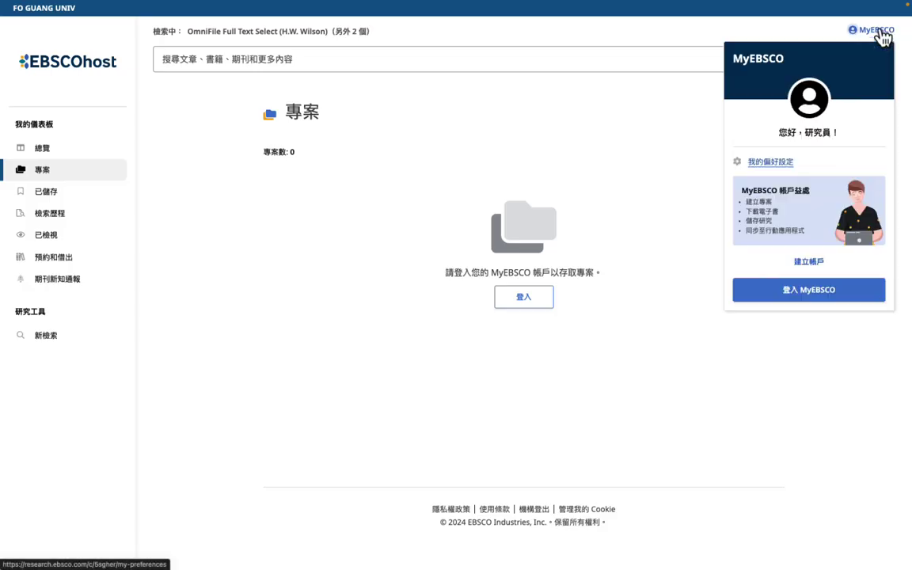
Step: Start a new MyEBSCO account and enter the user's first name and surname
left_click(812, 269)
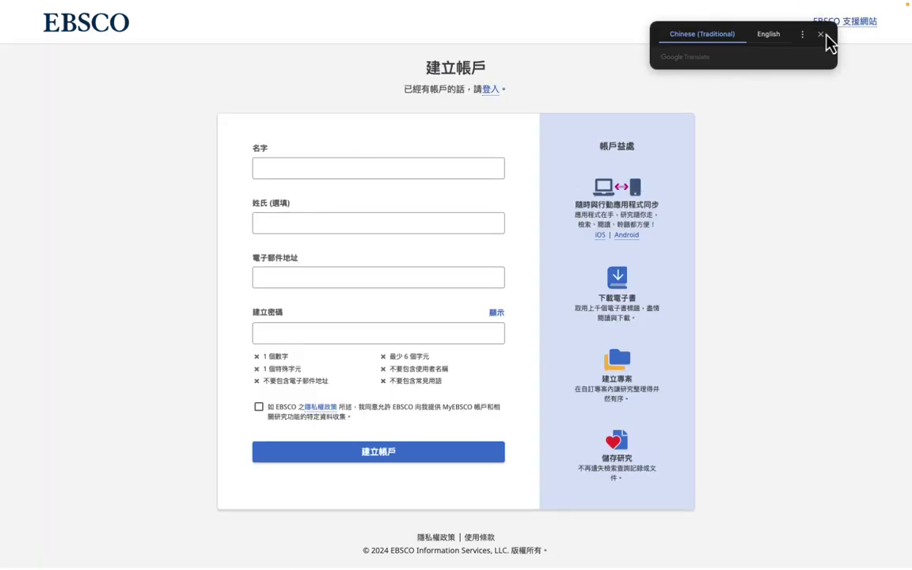
left_click(820, 35)
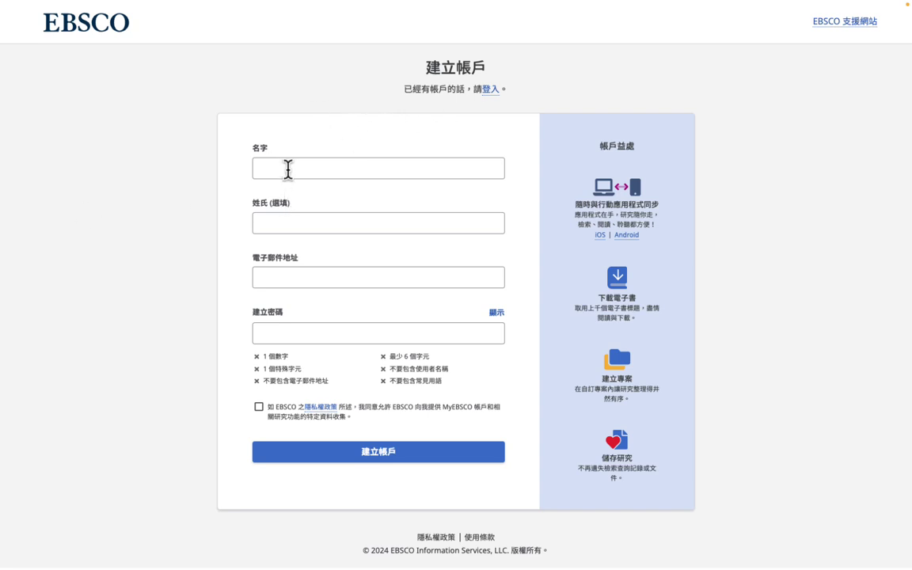
left_click(289, 167)
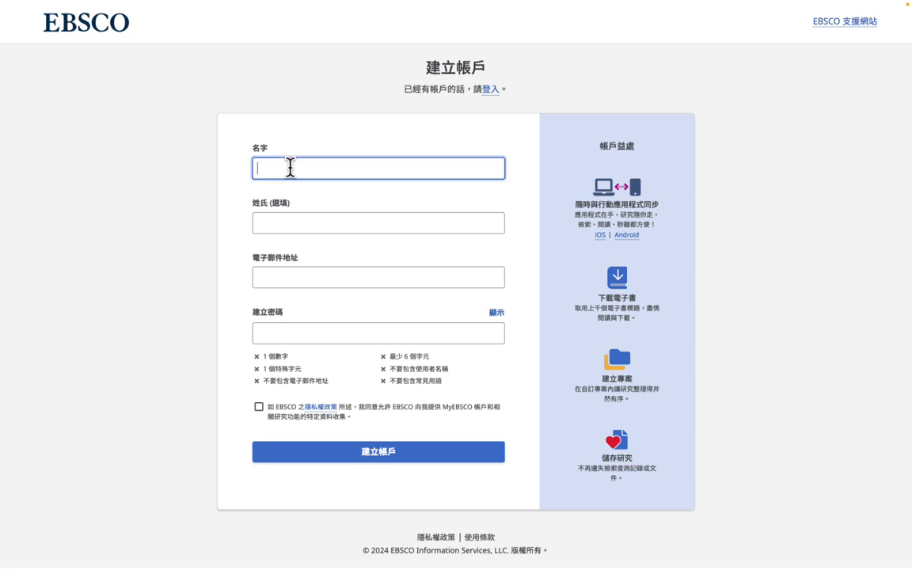
key("Tab")
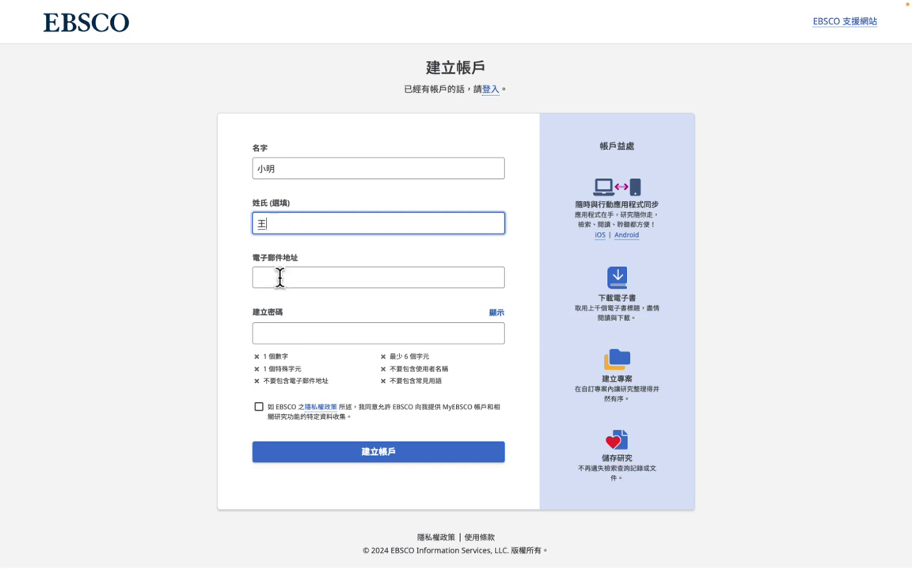
Step: Enter the user's e-mail address in 電子郵件地址 and correct its domain
left_click(279, 277)
left_click(555, 302)
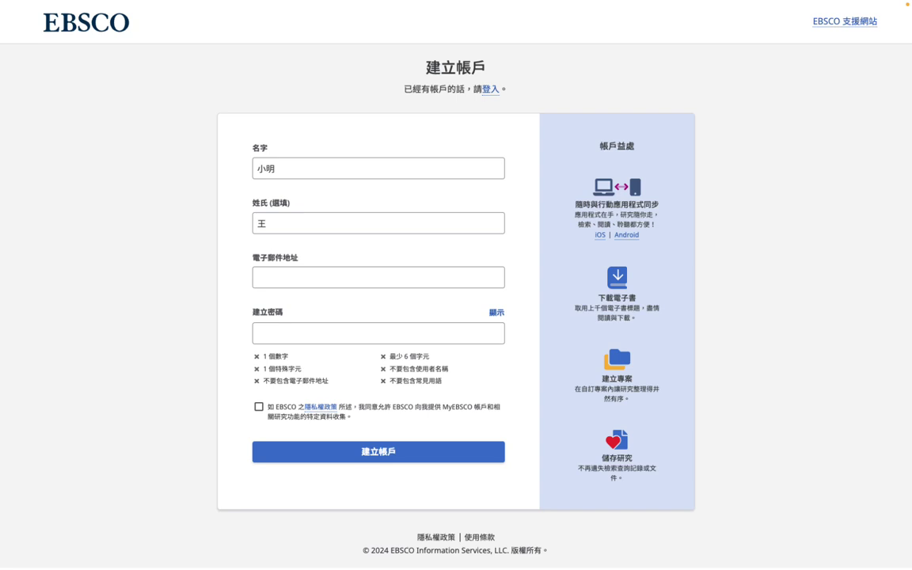
left_click(279, 271)
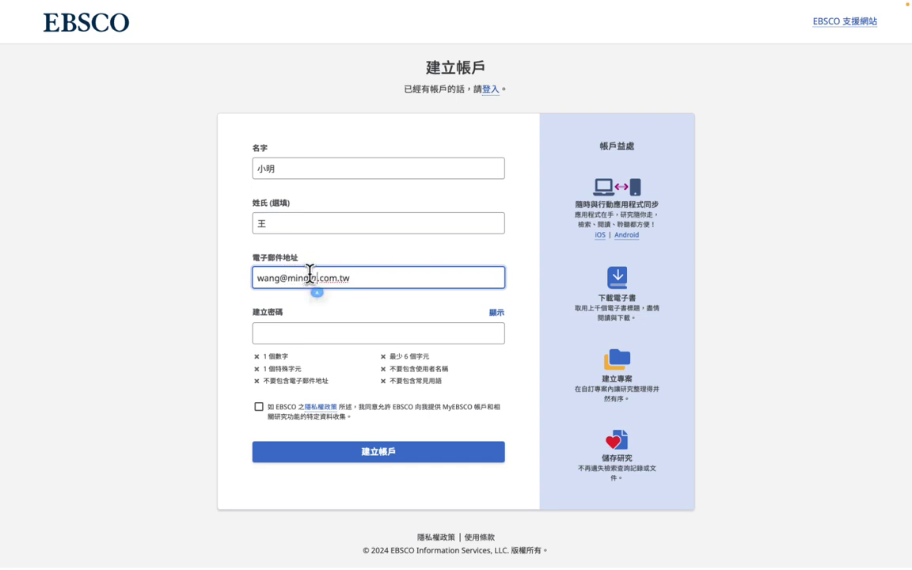
left_click(308, 278)
type("2")
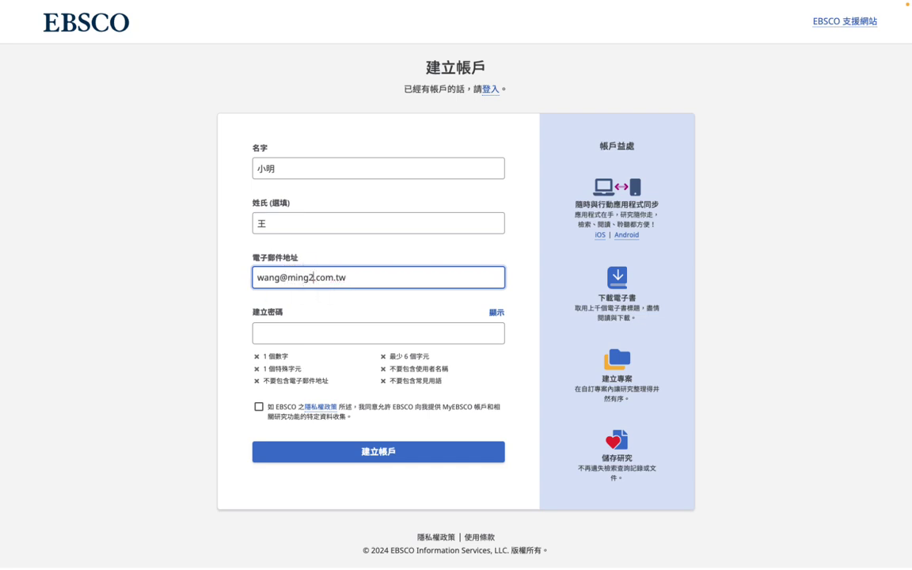
left_click(333, 331)
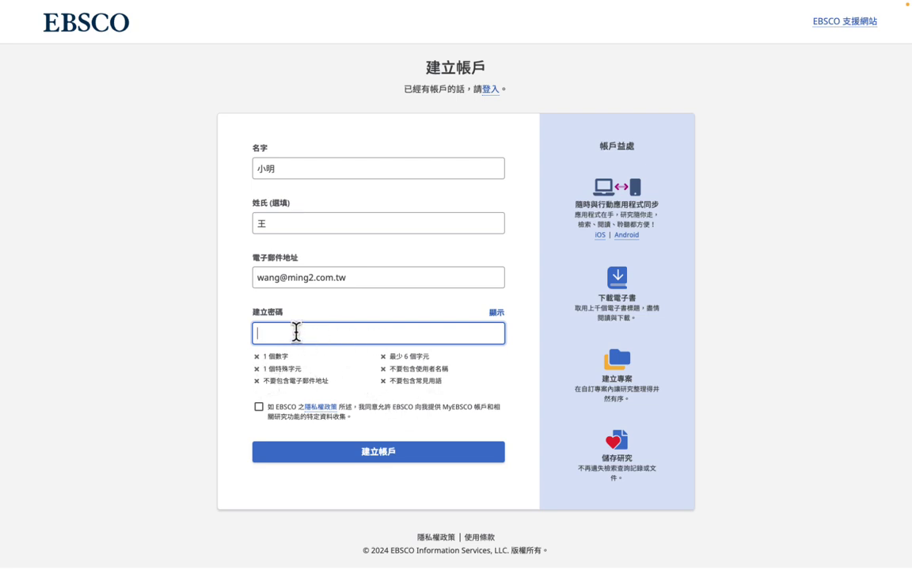
Step: Set the account password, accept the data-collection consent, and submit the new account
type("••")
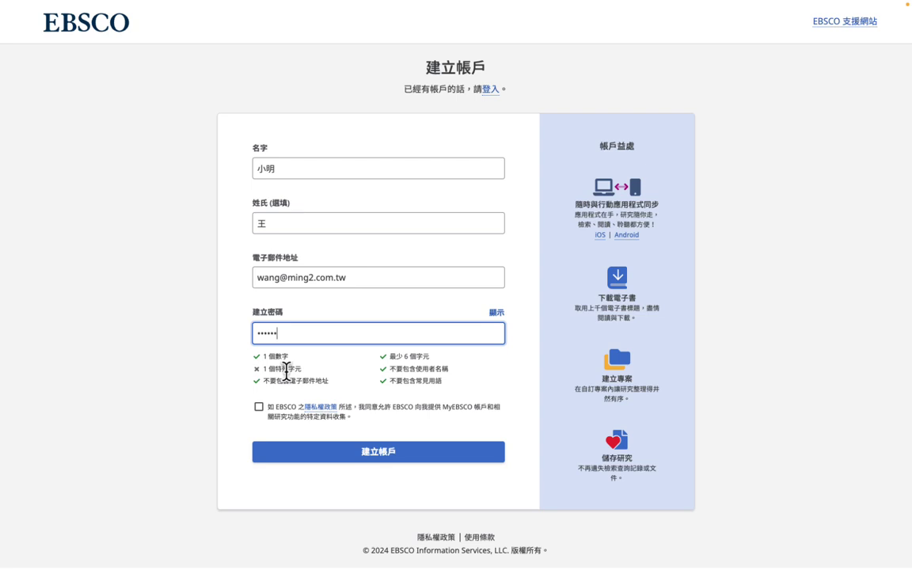
type("!")
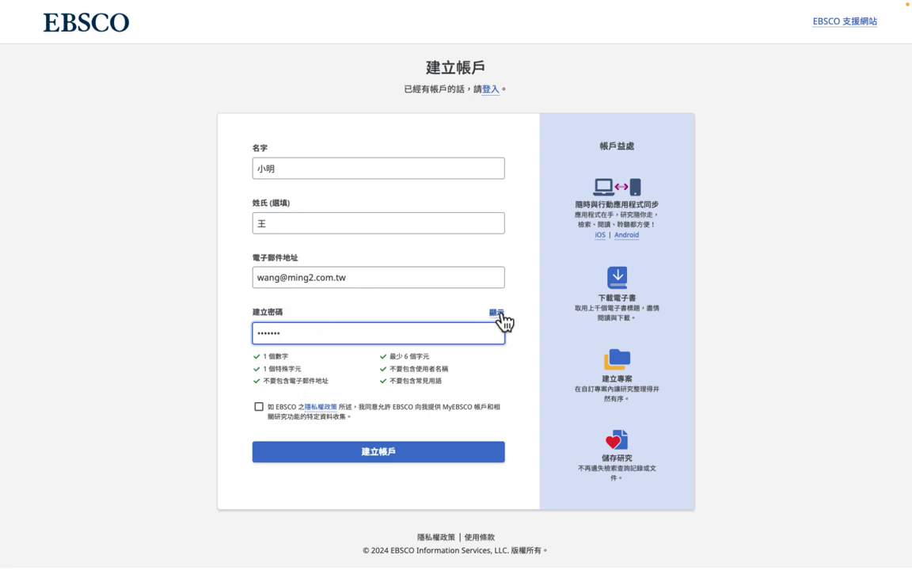
left_click(498, 315)
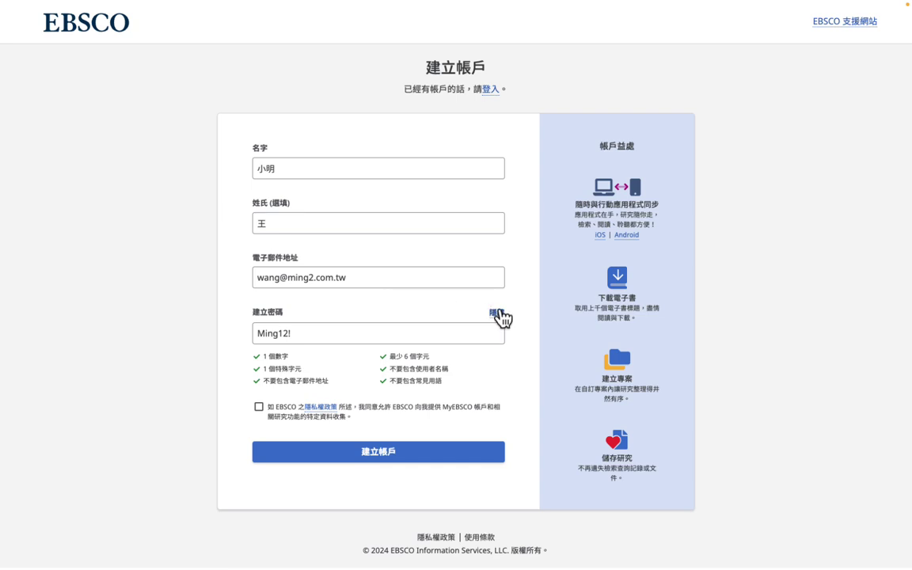
left_click(498, 315)
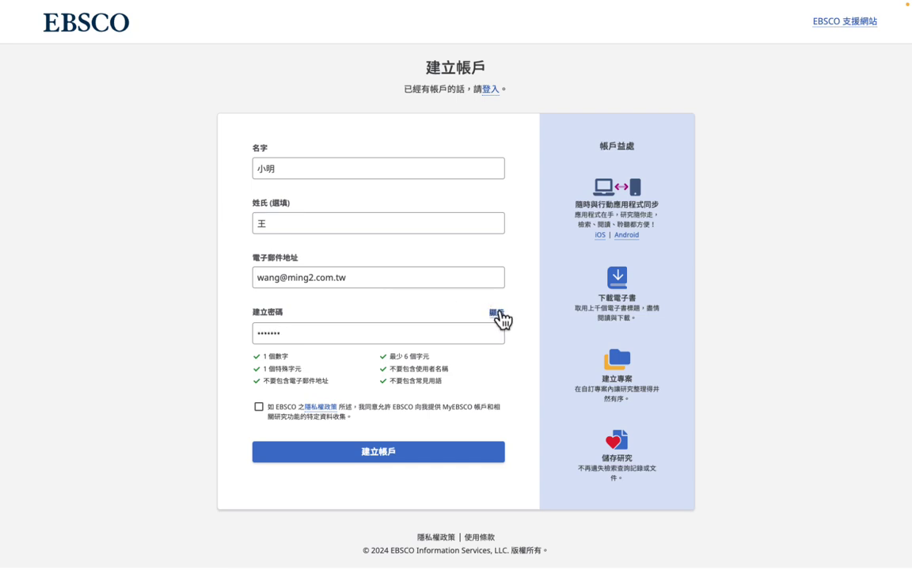
left_click(320, 333)
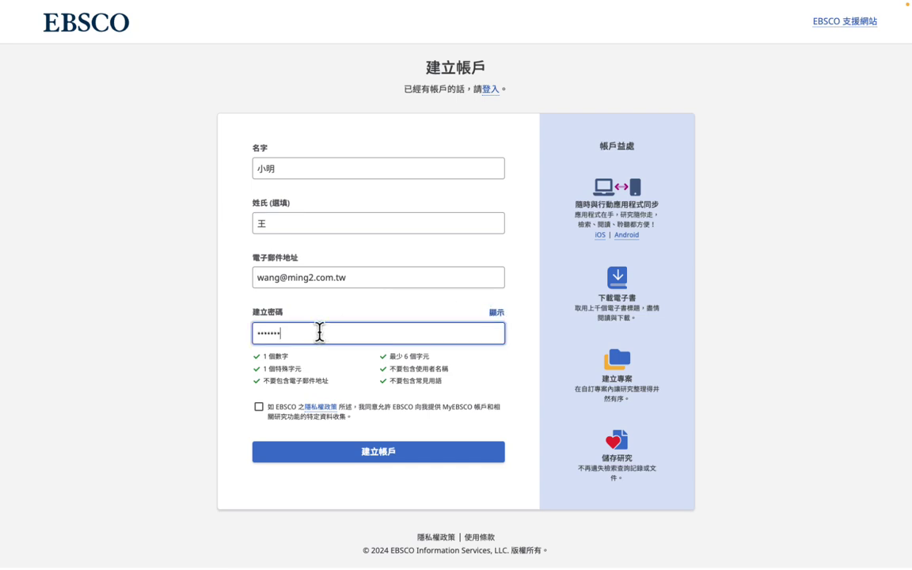
double_click(291, 332)
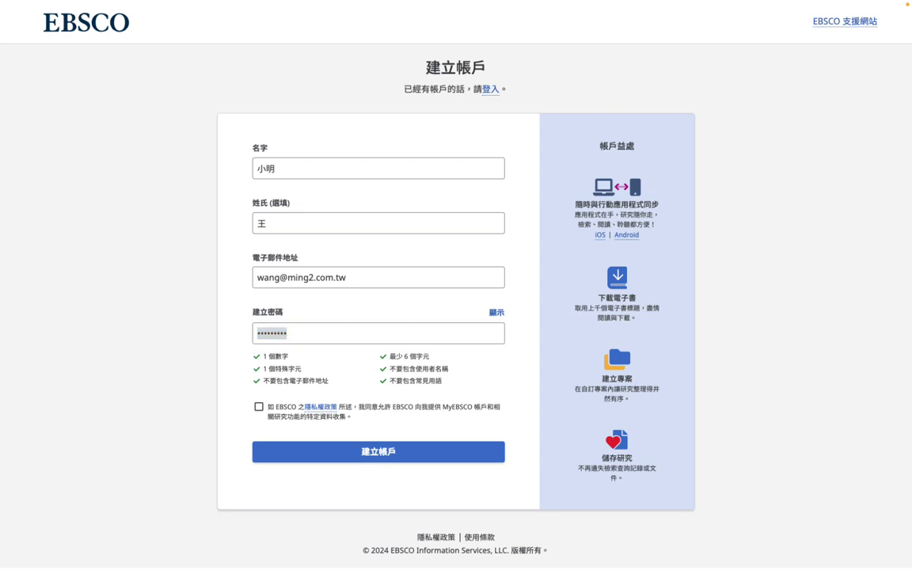
left_click(259, 408)
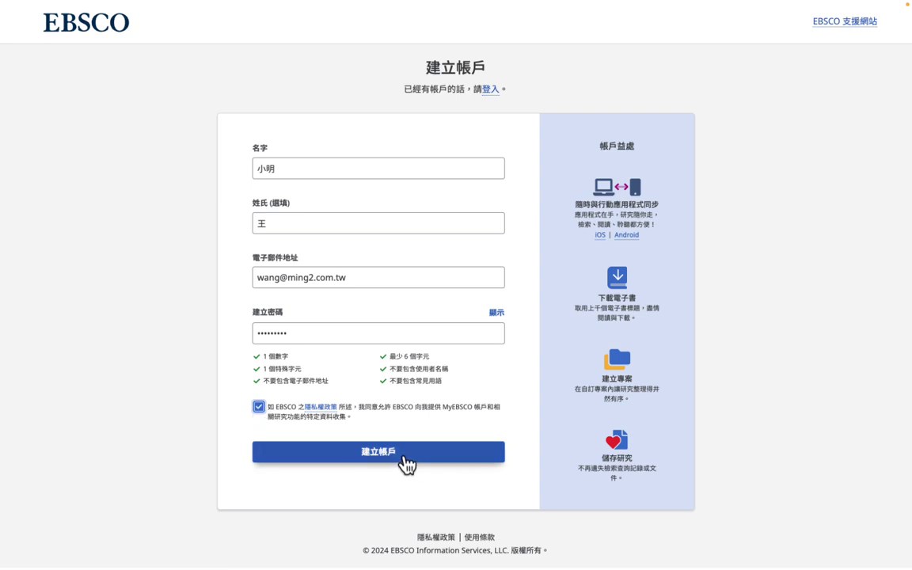
left_click(403, 463)
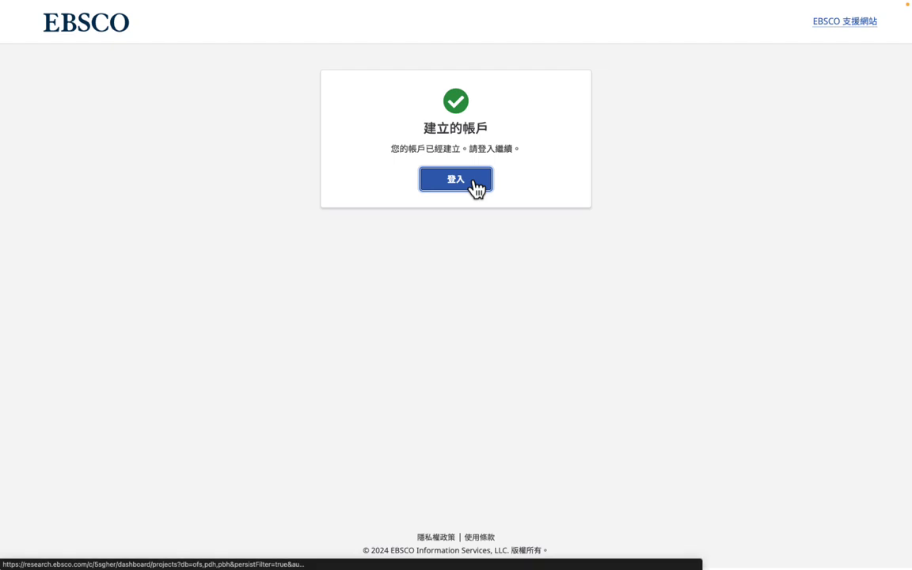
Step: Sign in to MyEBSCO with the new account's password
left_click(466, 180)
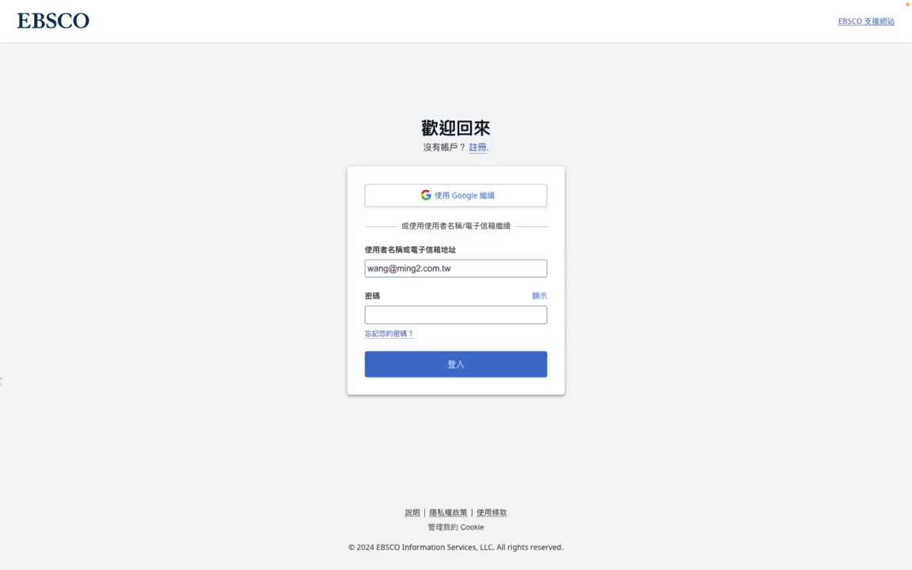
left_click(427, 317)
key("ctrl+v")
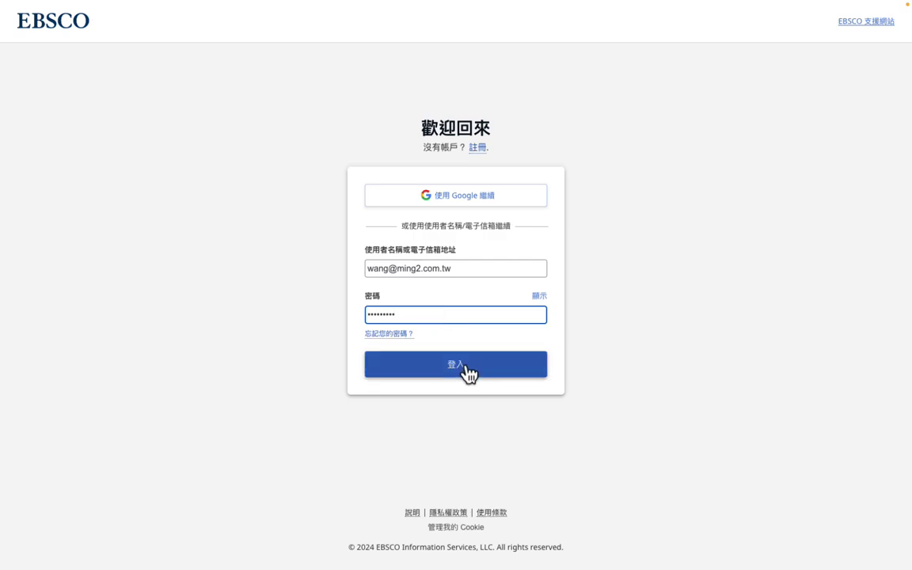
left_click(465, 370)
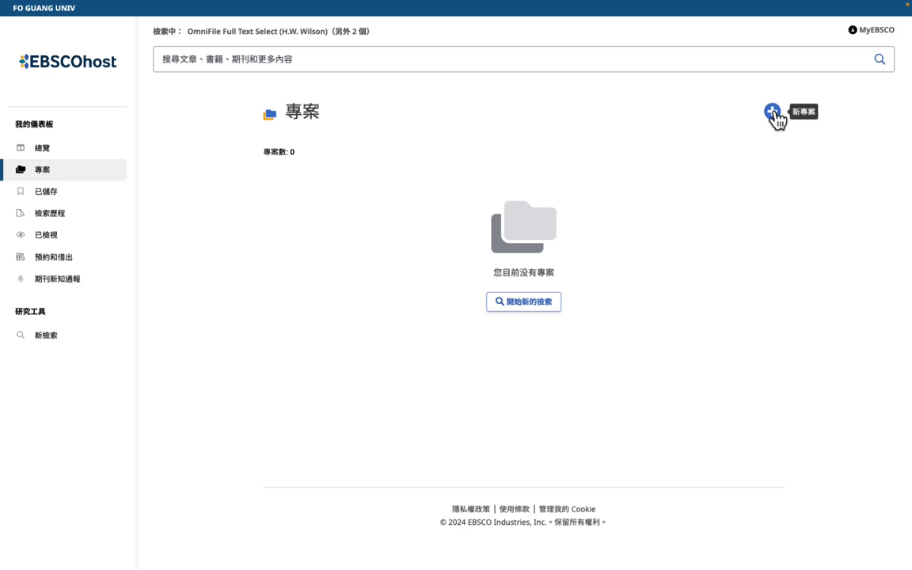
left_click(877, 32)
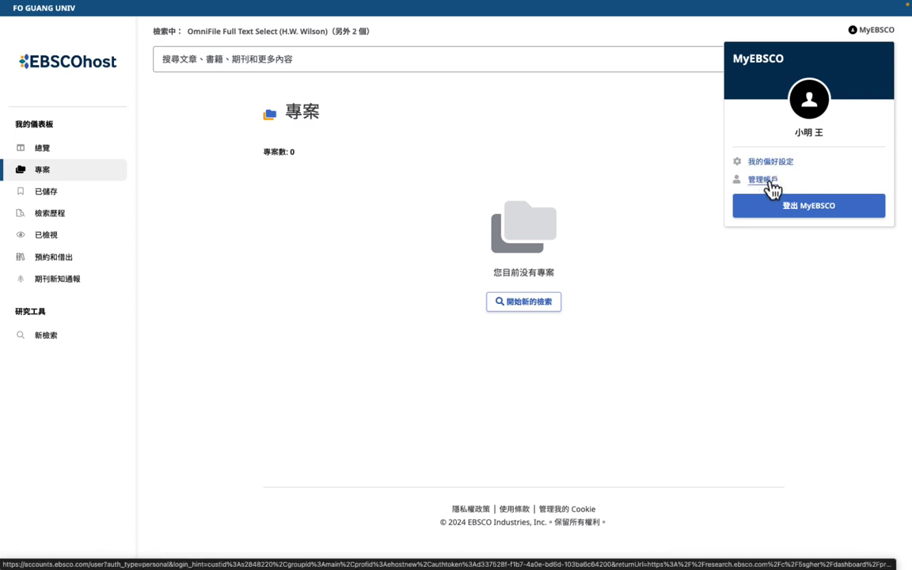
left_click(764, 181)
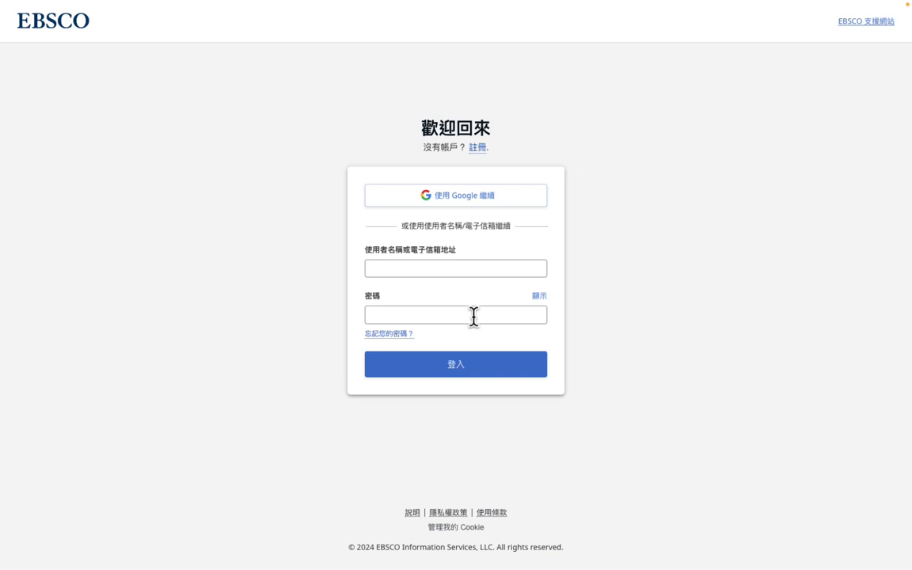
left_click(464, 382)
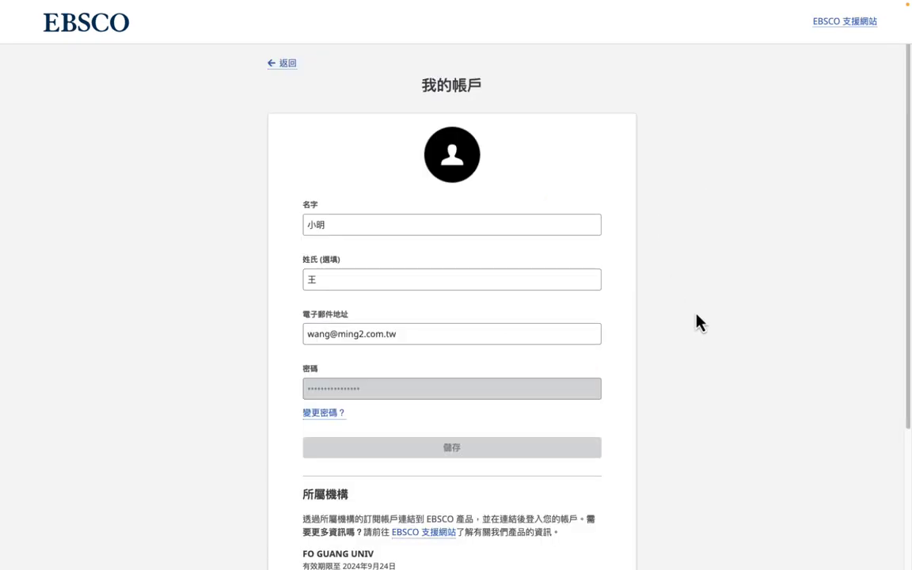
scroll(698, 321, "down", 3)
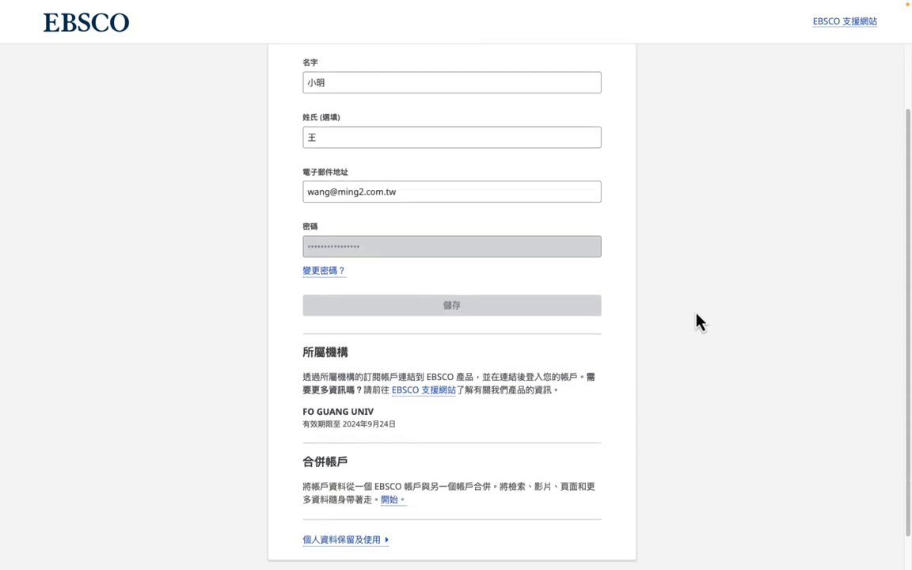
scroll(687, 331, "down", 1)
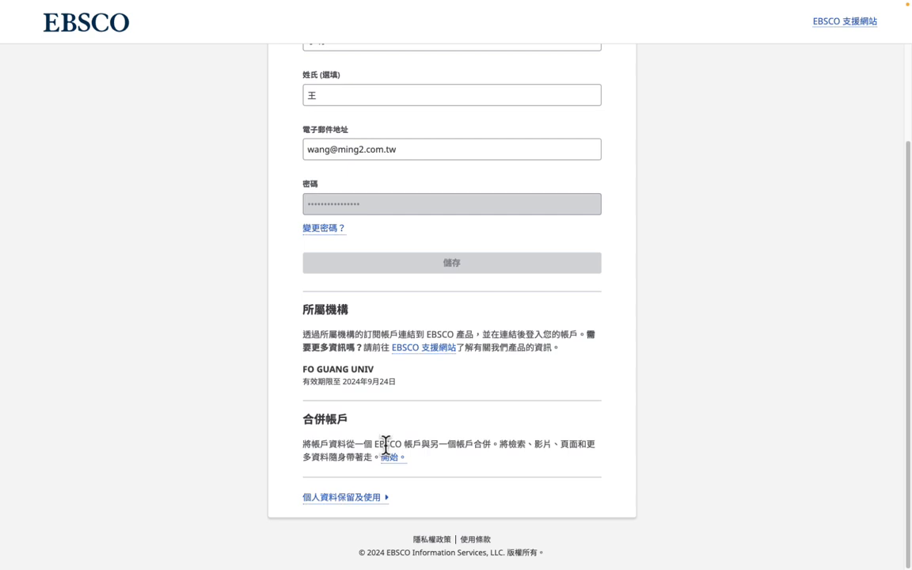
scroll(385, 445, "up", 3)
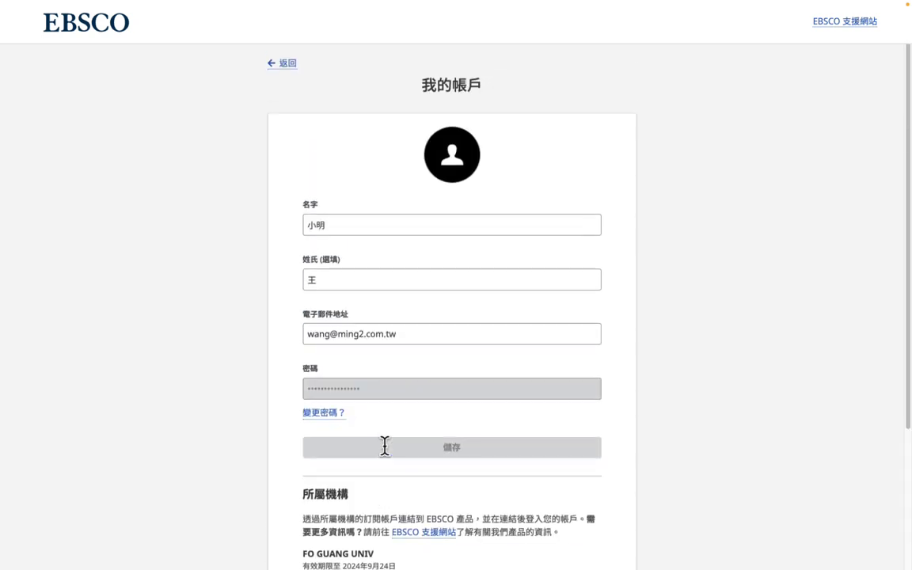
left_click(286, 65)
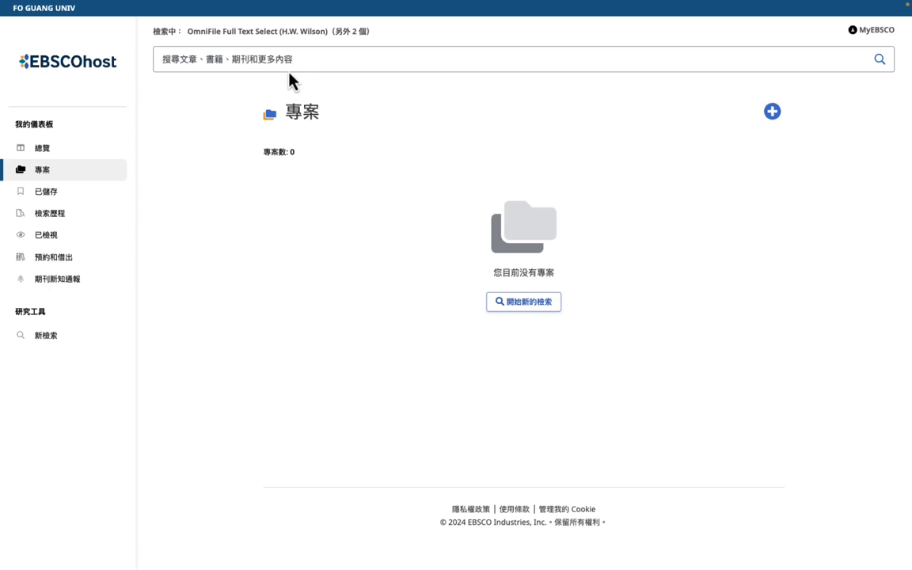
Step: Search for 'chatgpt' using the suggestion and dismiss the batch-selection tip
left_click(285, 61)
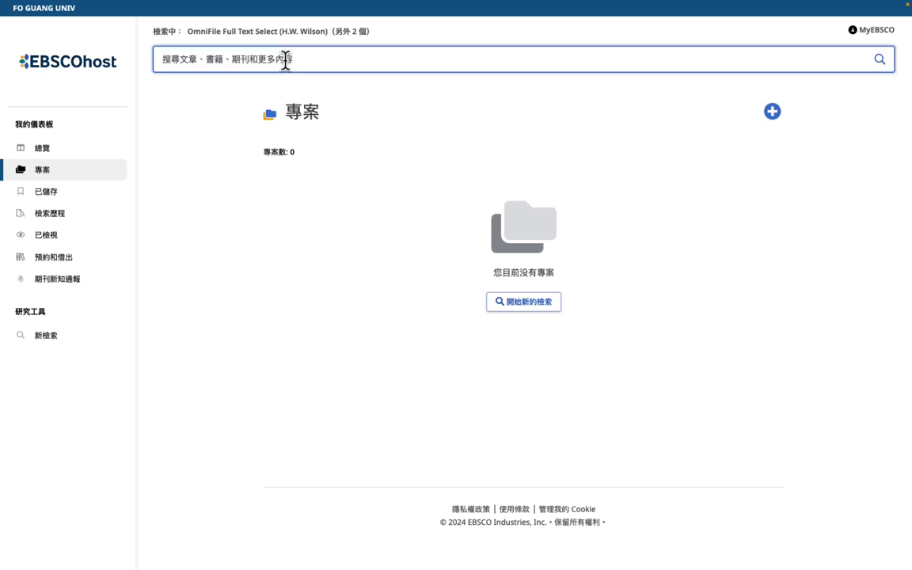
type("ch")
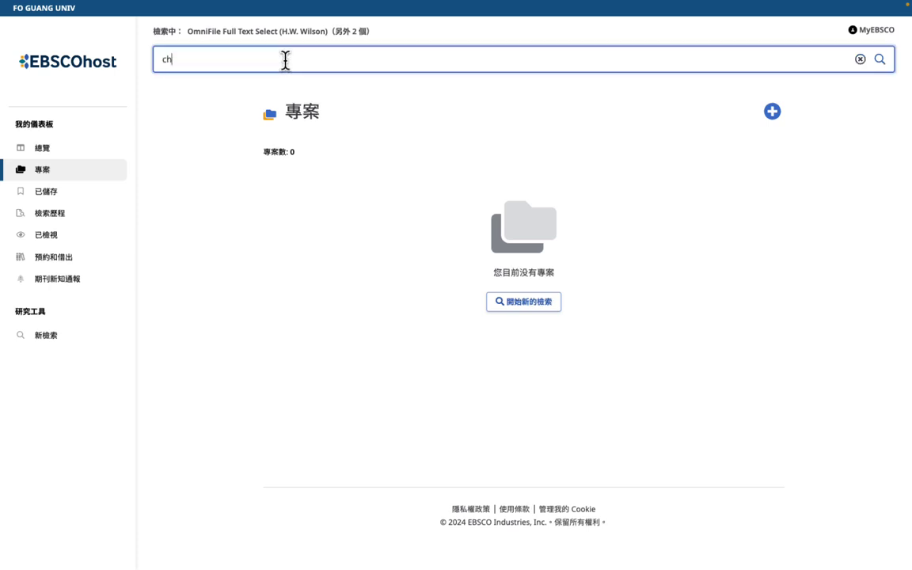
type("a")
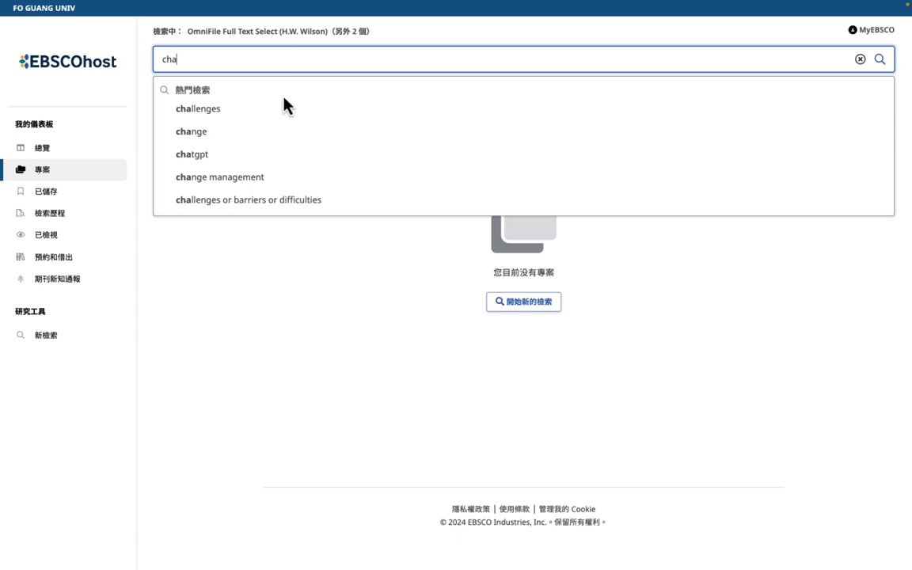
left_click(231, 156)
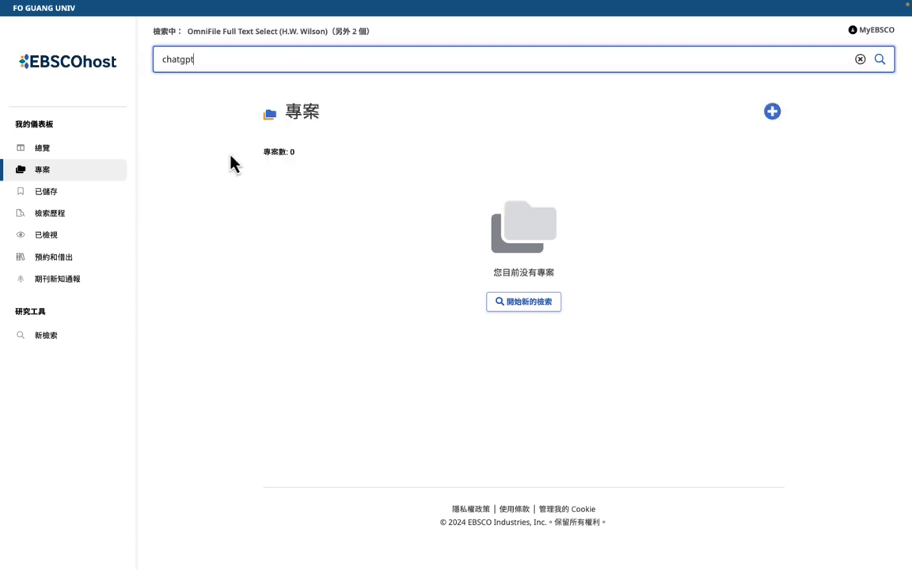
left_click(879, 61)
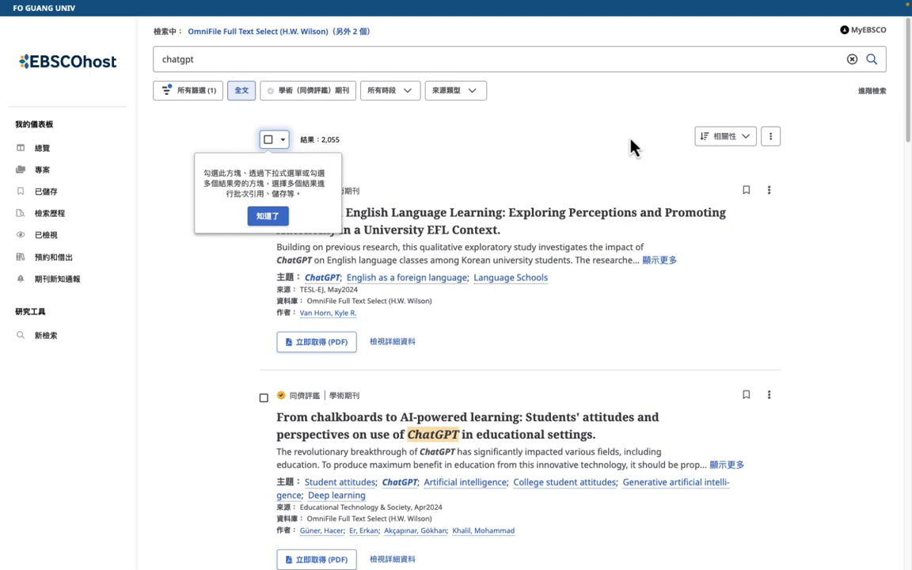
left_click(267, 216)
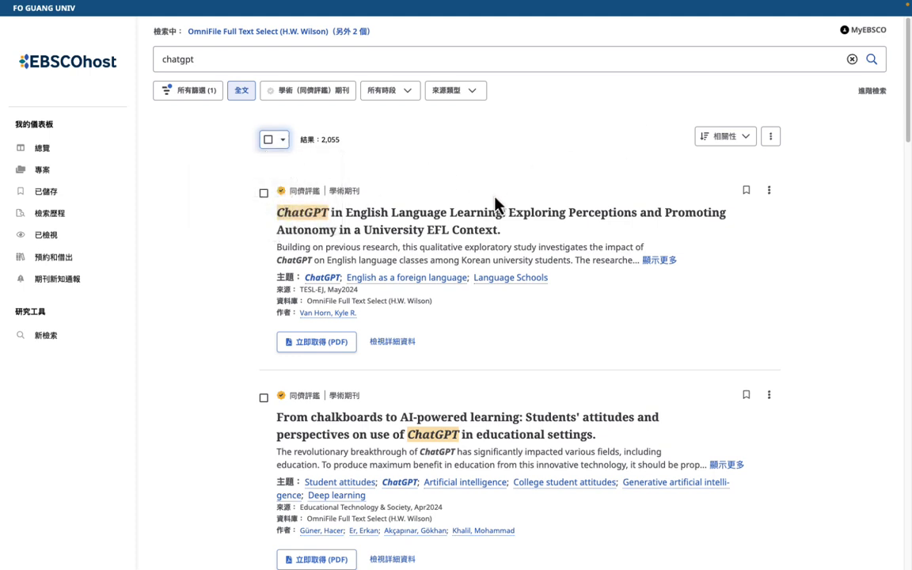
Step: Add the first ChatGPT article to a new project named 'AI 的報告' with no due date
left_click(770, 193)
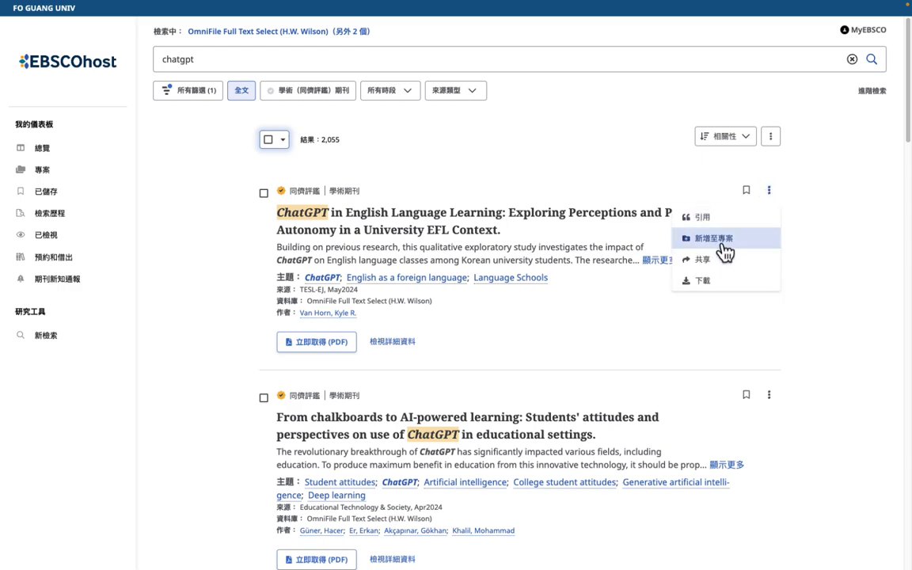
left_click(715, 239)
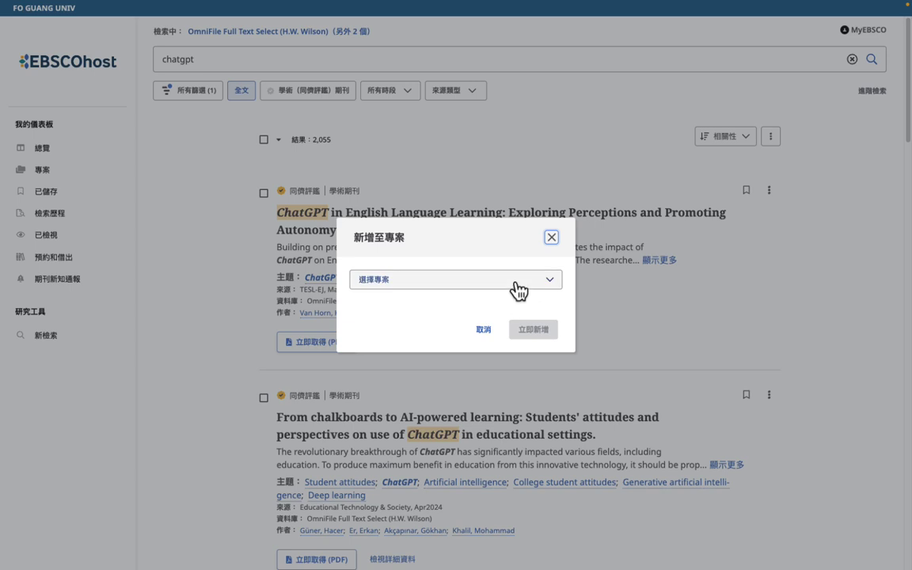
left_click(519, 288)
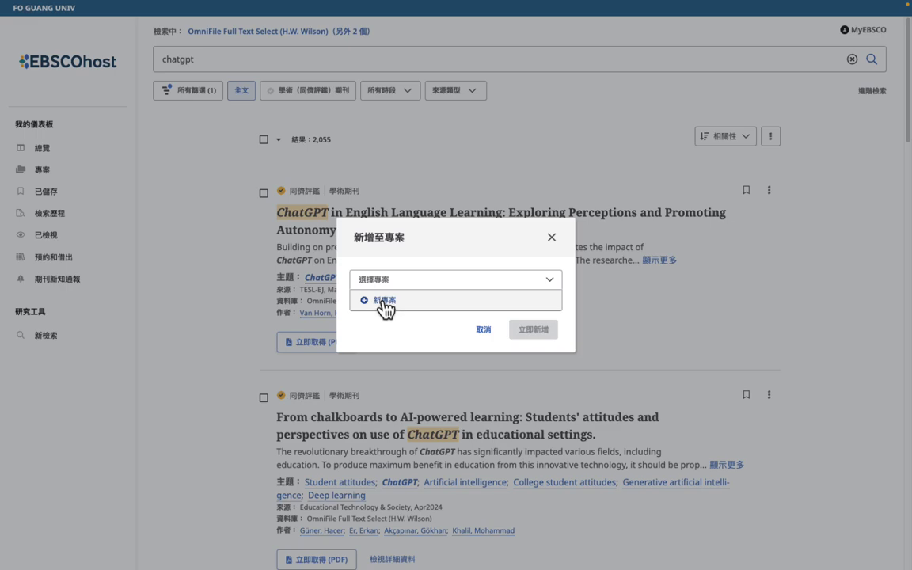
left_click(384, 302)
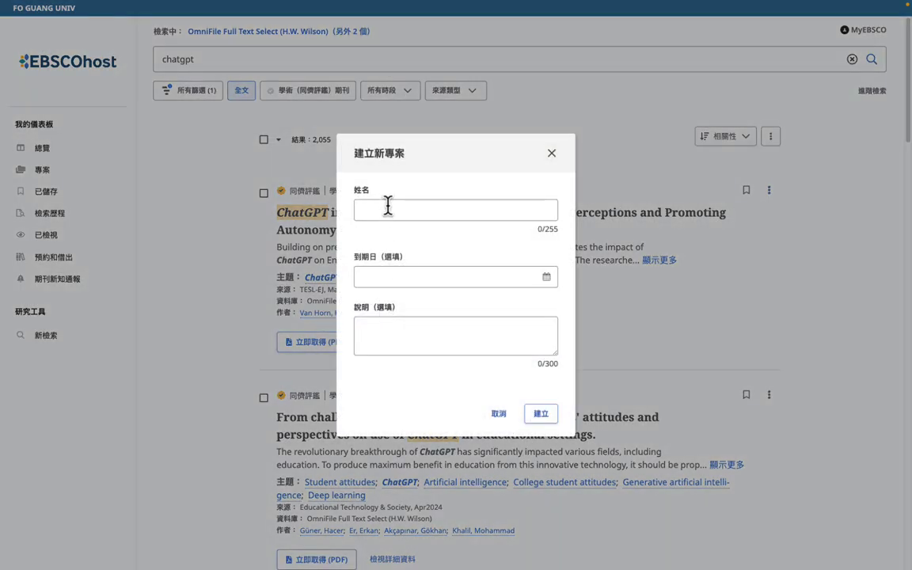
left_click(387, 208)
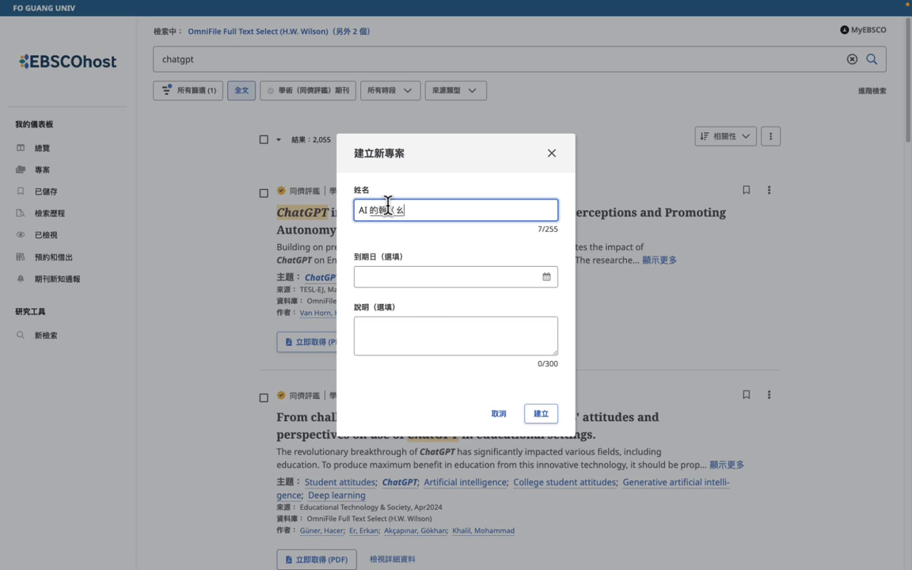
type("AI 的報告")
left_click(386, 279)
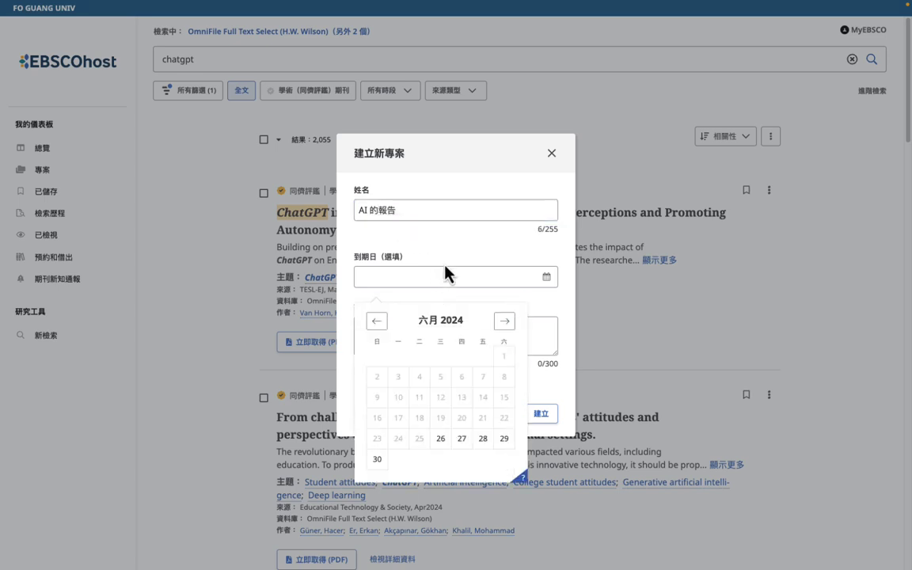
left_click(447, 305)
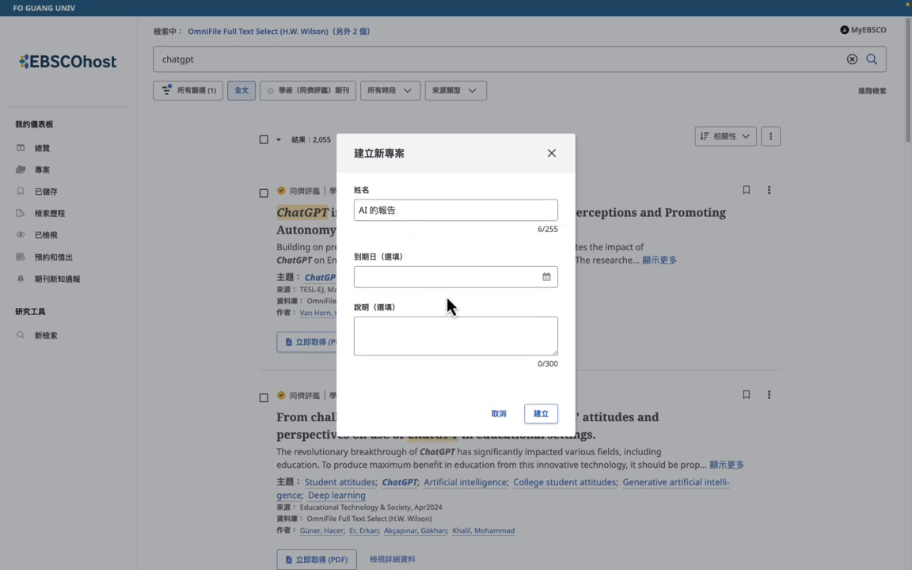
left_click(547, 423)
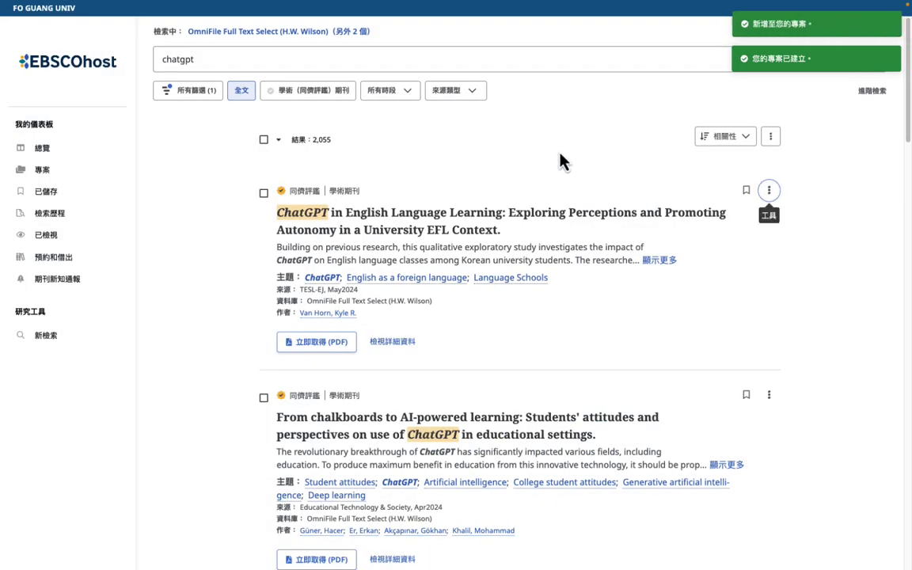
Step: Add the first result to project AI 的報告 and close the confirmation box
left_click(770, 194)
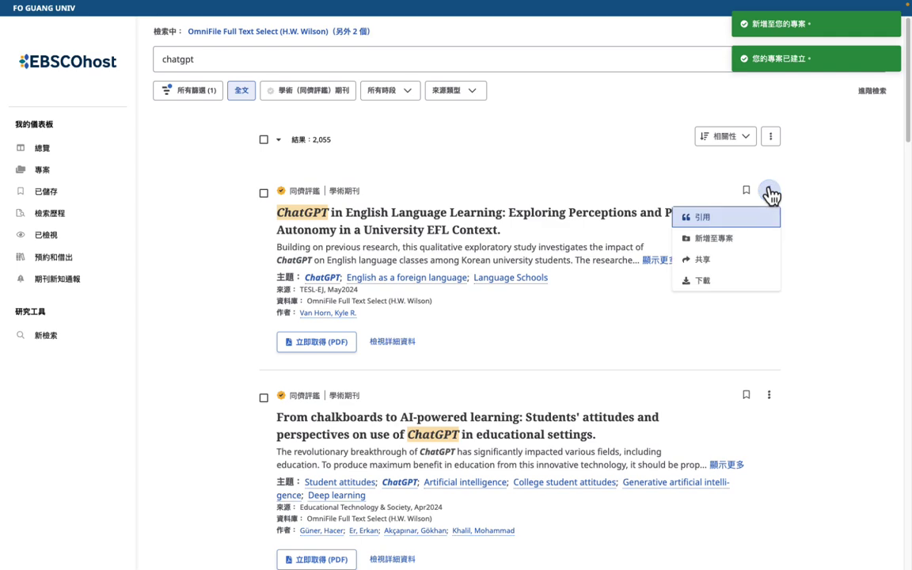
left_click(722, 236)
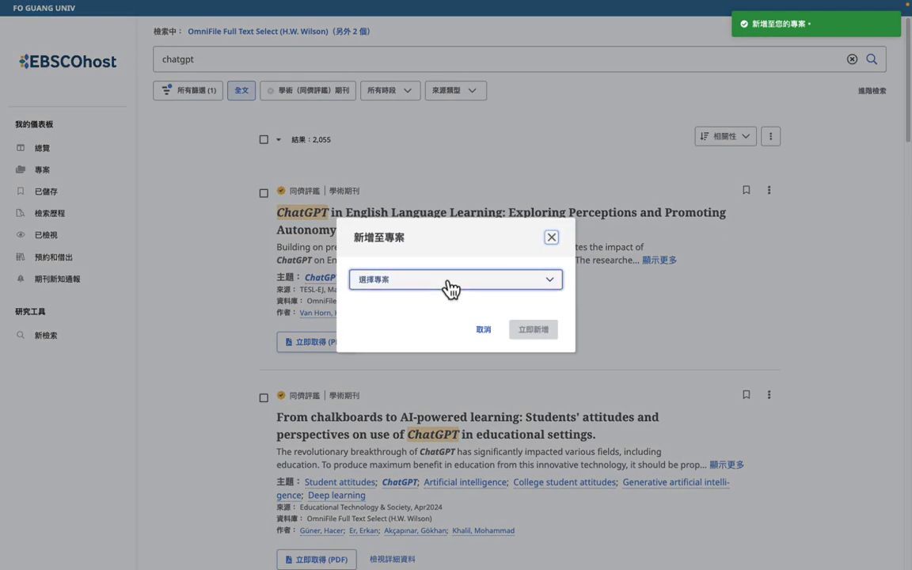
left_click(452, 283)
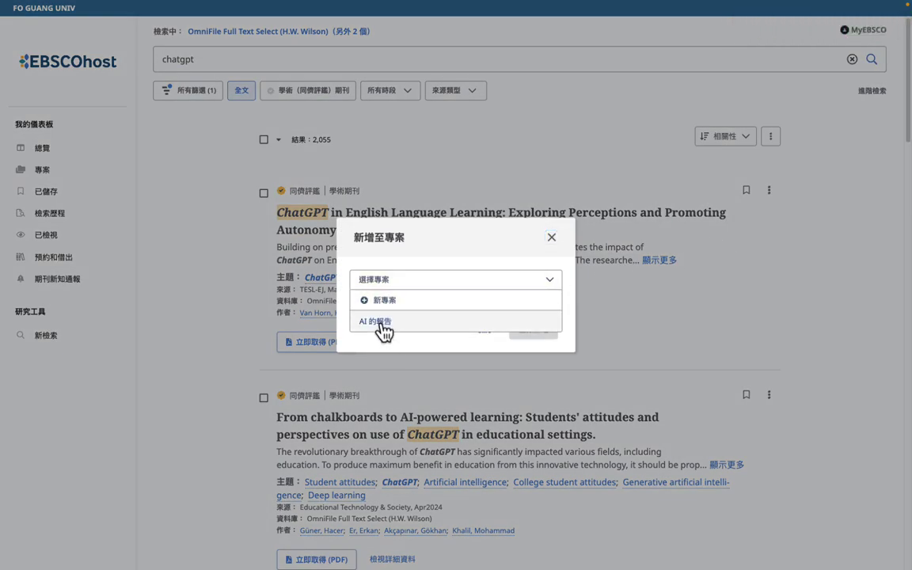
left_click(385, 334)
left_click(542, 332)
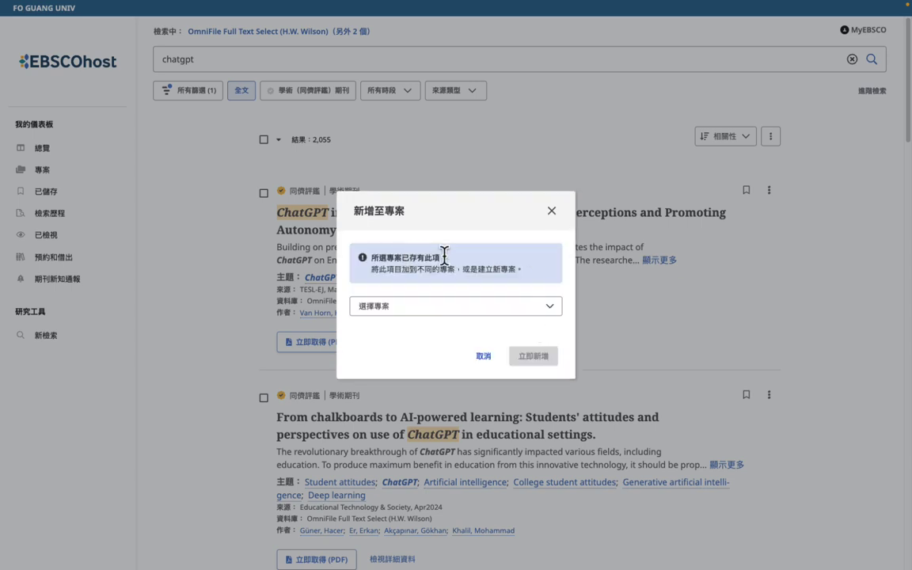
left_click(554, 212)
scroll(649, 309, "down", 3)
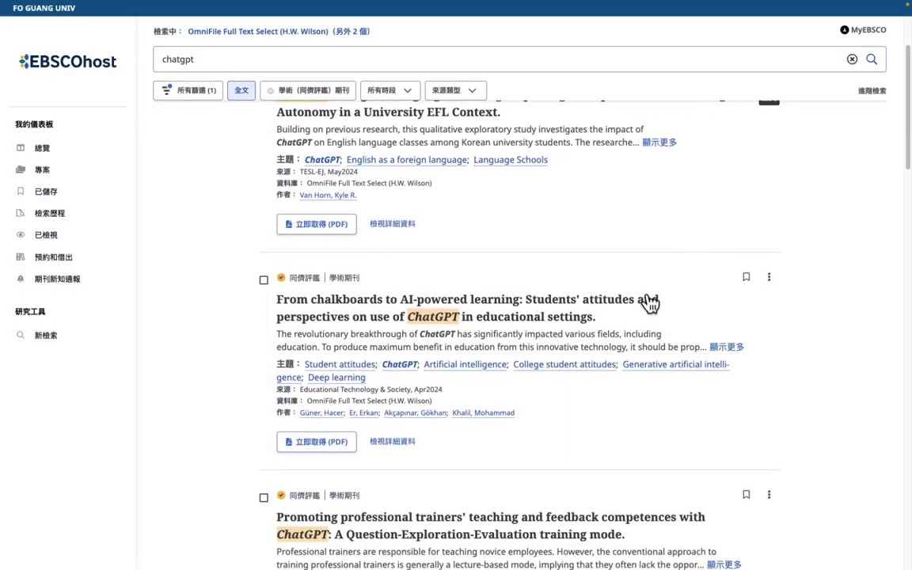
Step: Add the second ChatGPT result to project AI 的報告
left_click(768, 224)
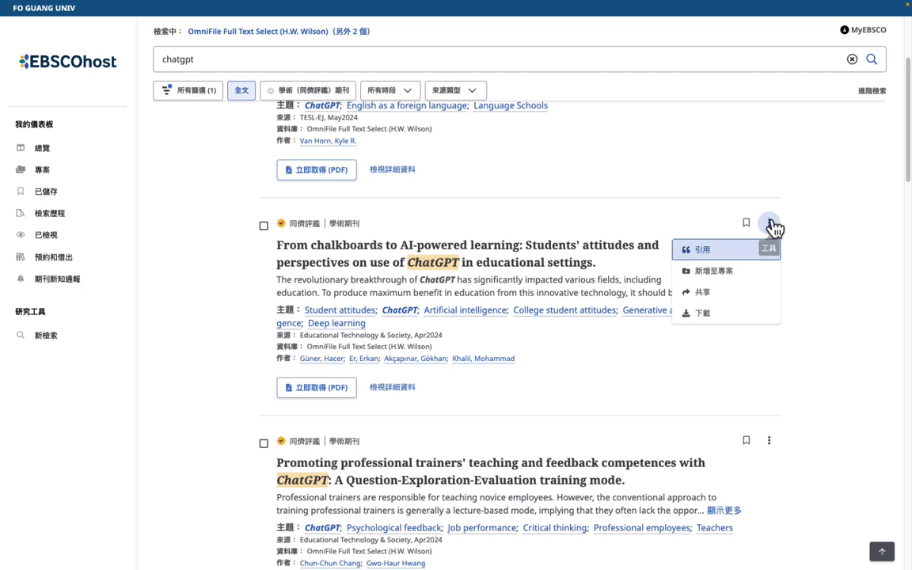
left_click(726, 272)
left_click(468, 281)
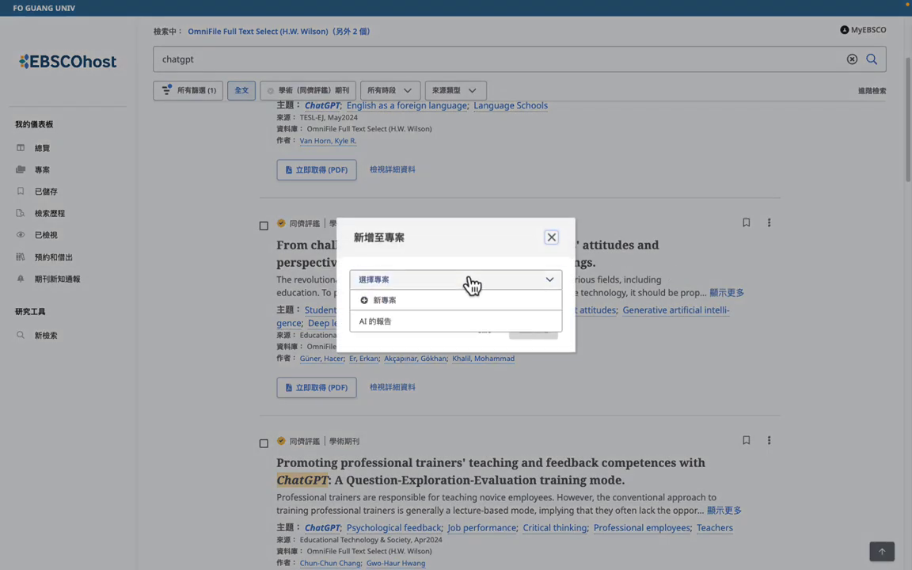
left_click(422, 324)
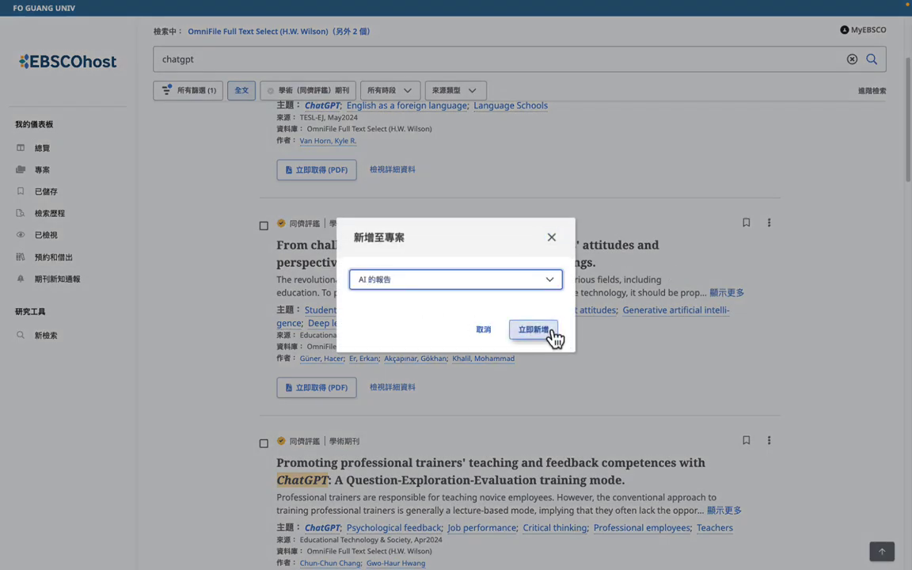
left_click(549, 333)
scroll(549, 346, "down", 5)
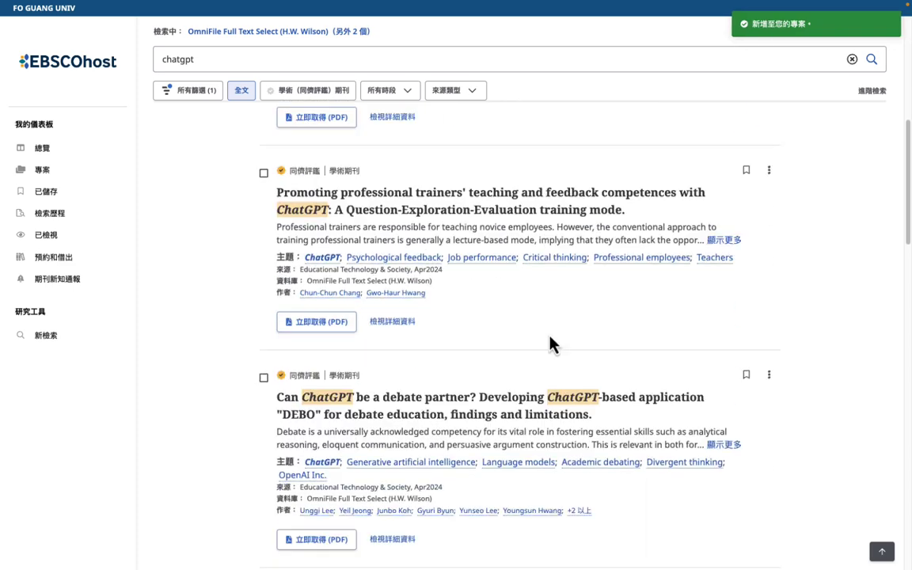
Step: Add the Exploring Applications article to project AI 的報告 as well
left_click(769, 418)
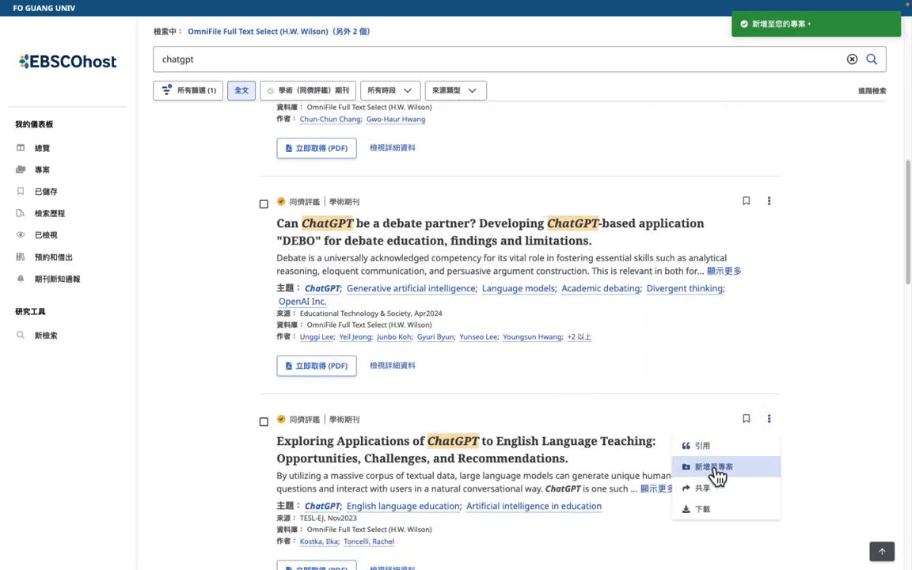
left_click(715, 469)
left_click(461, 281)
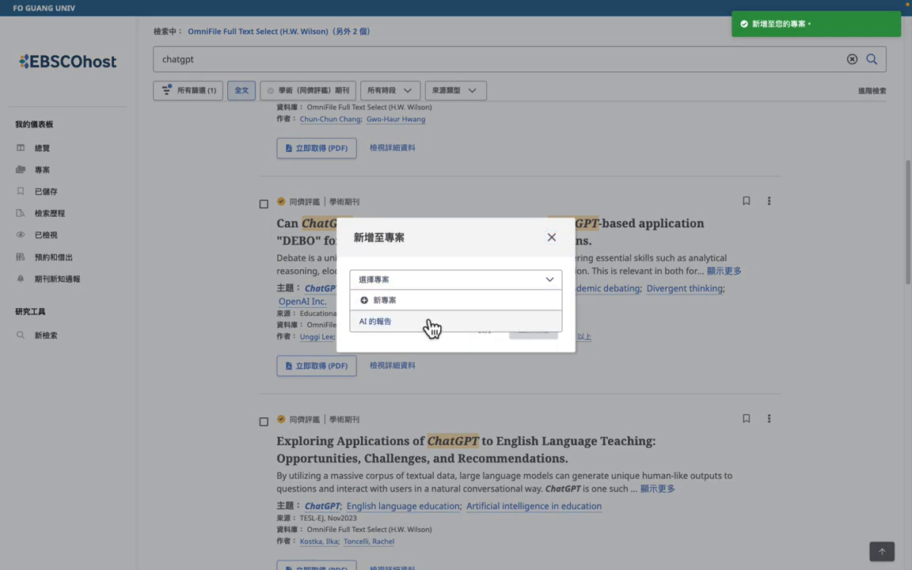
left_click(379, 325)
left_click(549, 333)
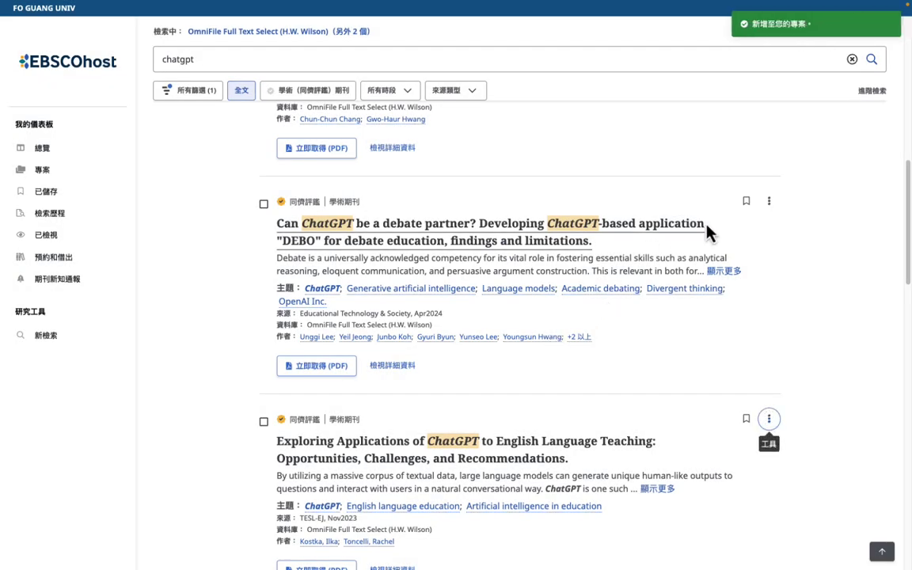
Step: Bookmark the debate-partner and English Language Teaching articles, then view 已儲存 and 專案
left_click(746, 203)
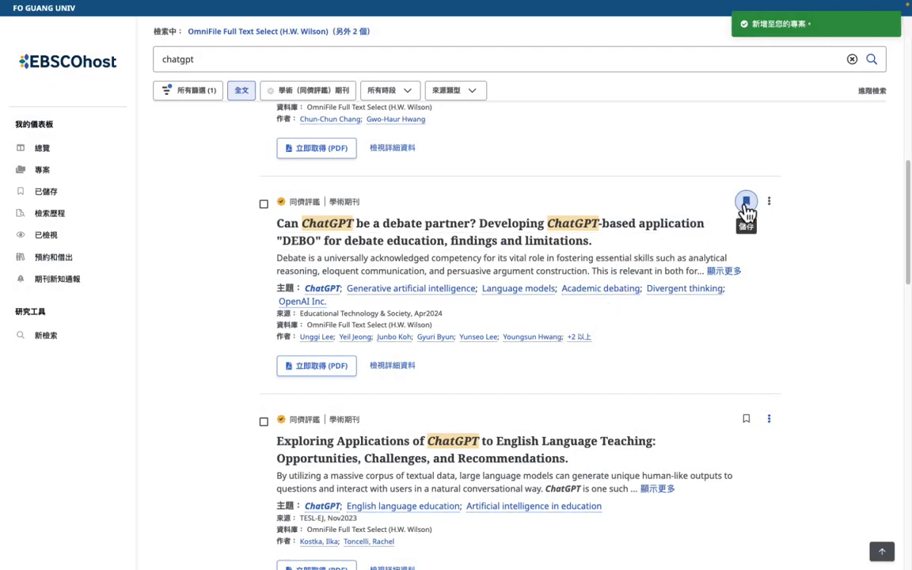
left_click(747, 424)
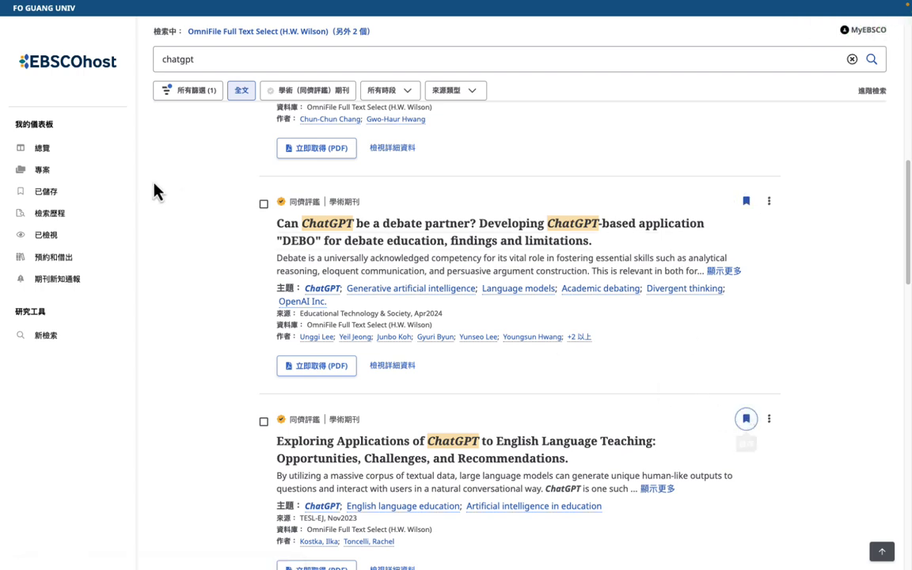
left_click(52, 203)
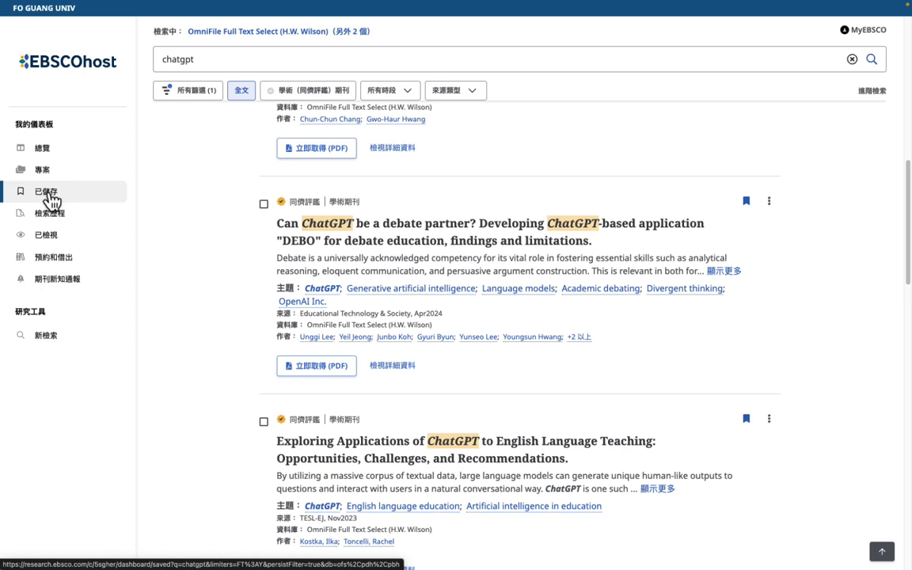
left_click(45, 197)
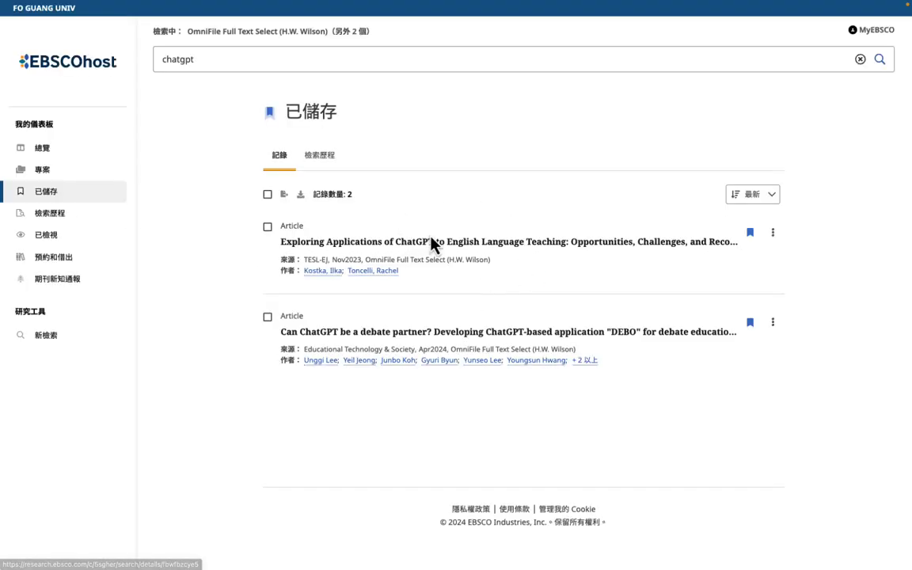
left_click(42, 171)
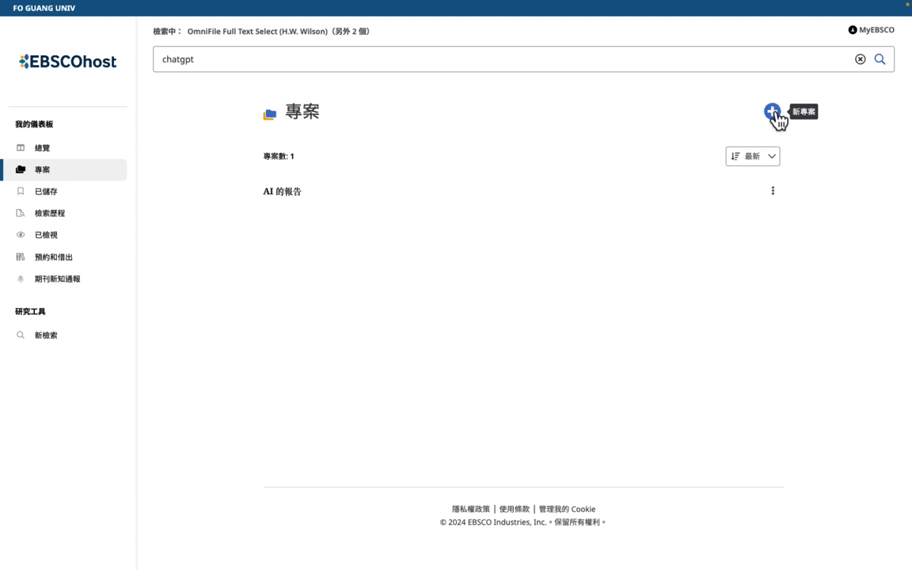
Step: View the 3 records in AI 的報告, then open the search history
left_click(283, 195)
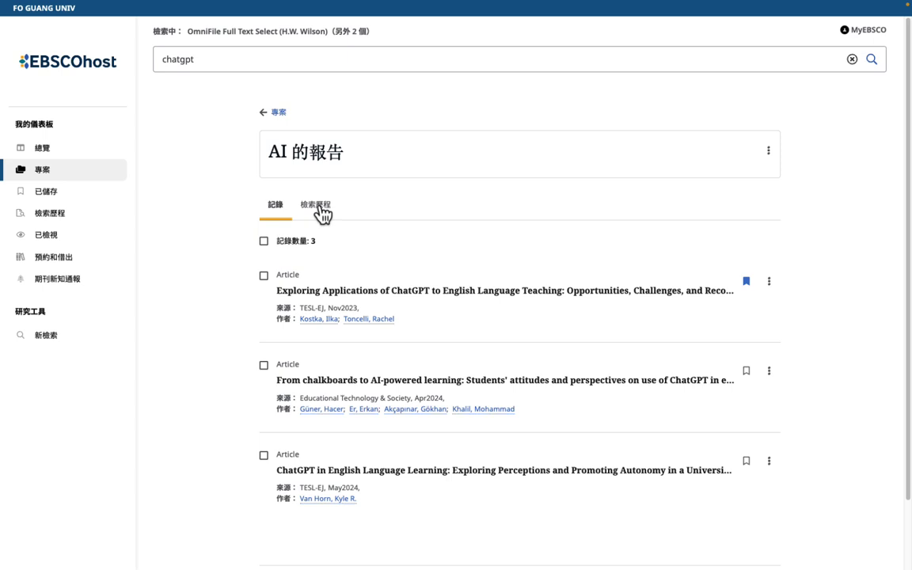
left_click(59, 223)
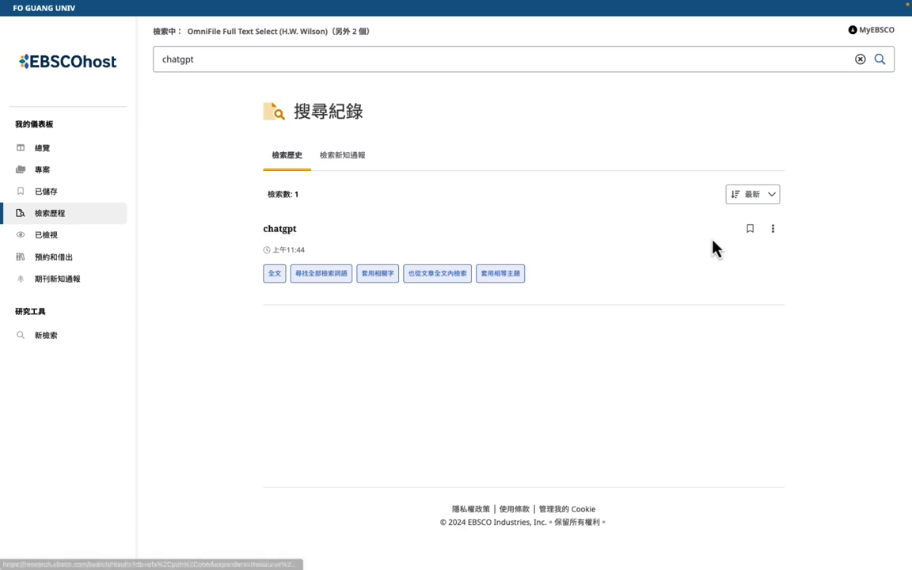
Step: Add the chatgpt search to project AI 的報告, bookmark it, and go to the Saved (已儲存) page
left_click(773, 230)
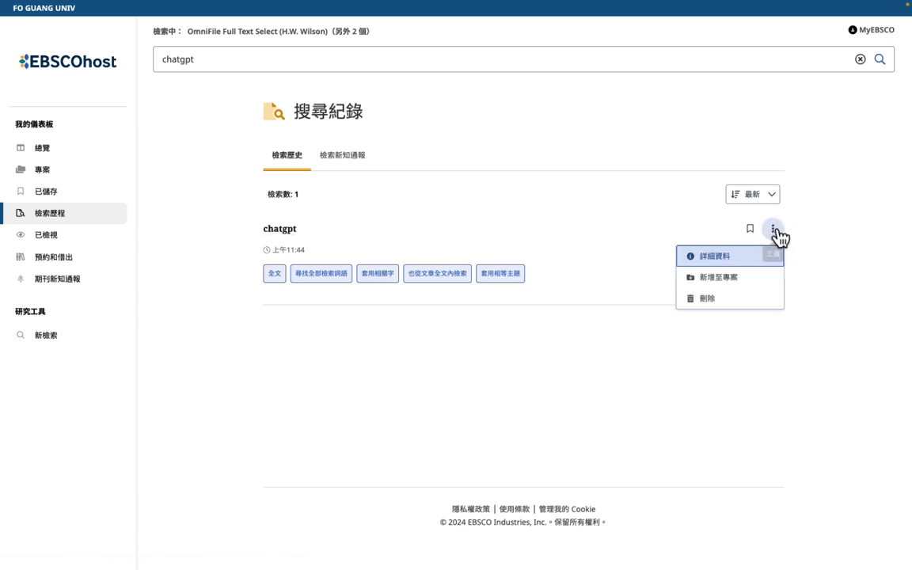
left_click(730, 285)
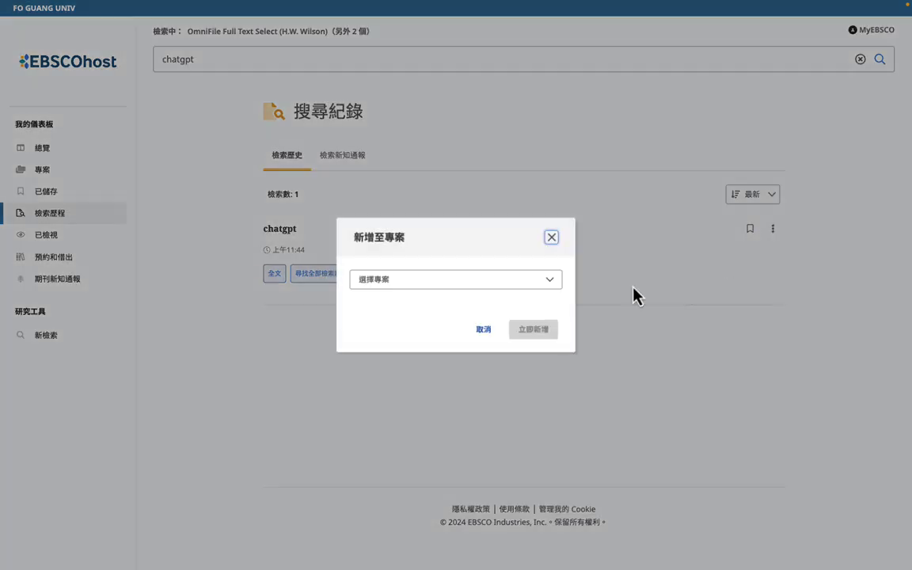
left_click(469, 286)
left_click(444, 320)
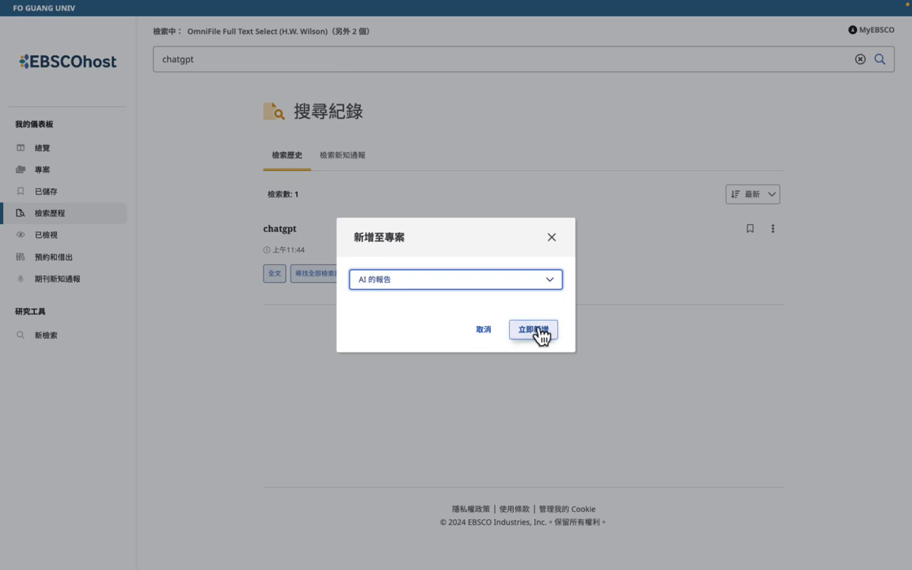
left_click(536, 332)
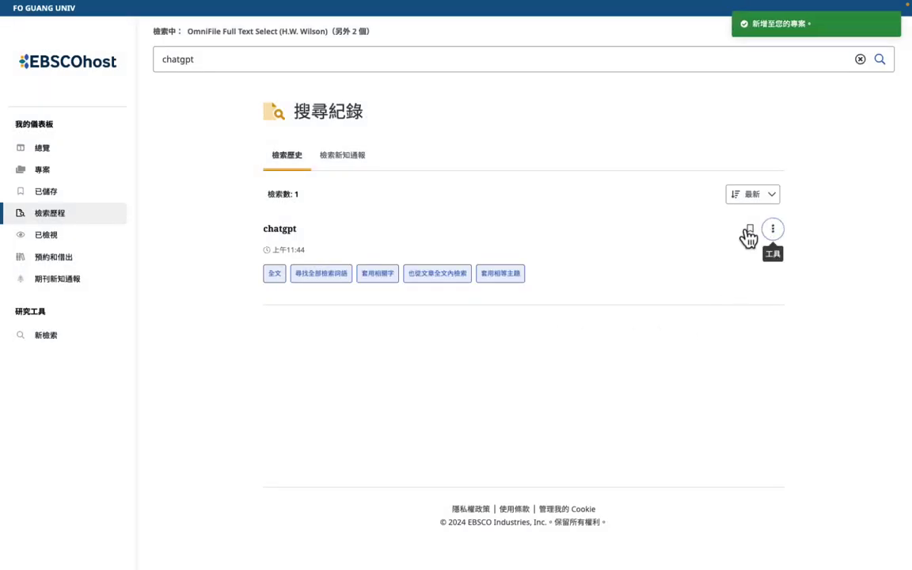
left_click(749, 230)
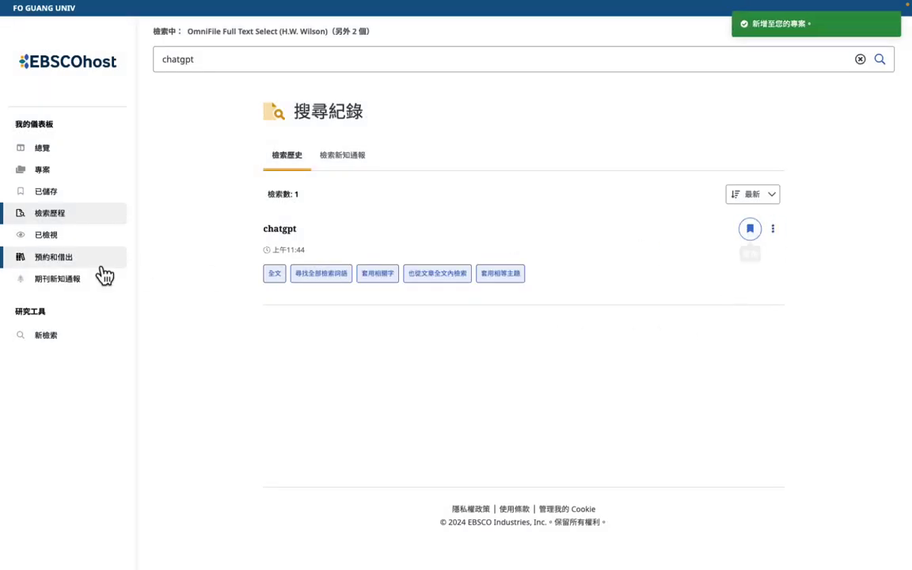
left_click(55, 196)
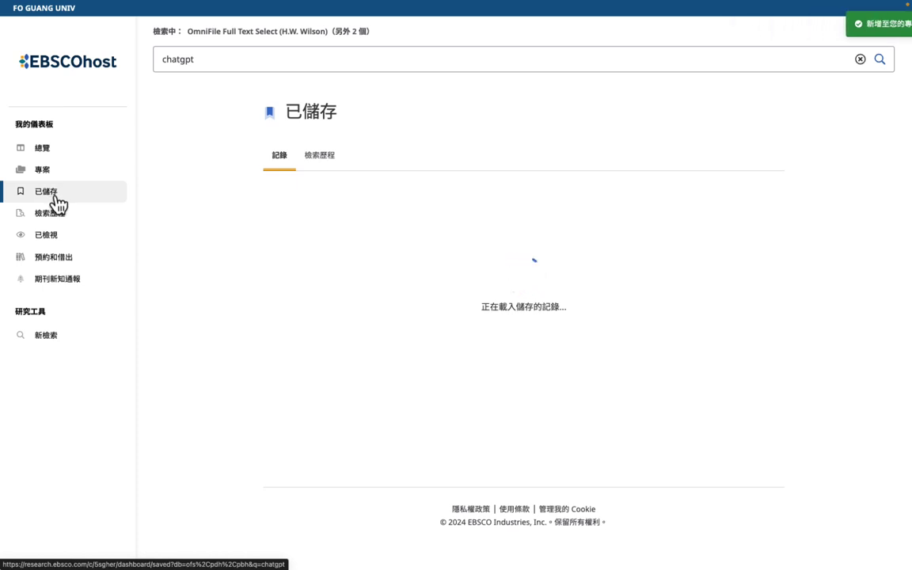
Step: Check saved searches, then open project AI 的報告, confirm chatgpt in its 檢索歷程, and return to 記錄
left_click(330, 166)
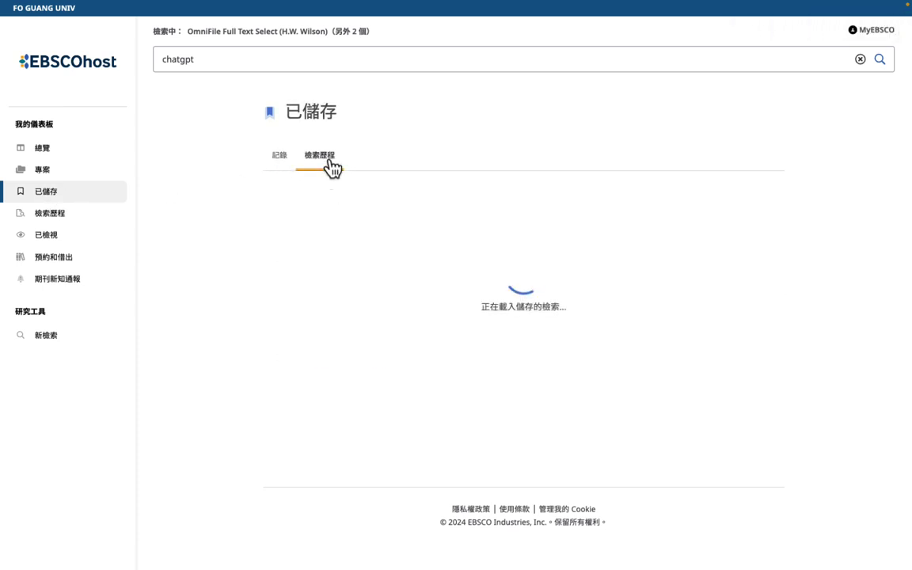
left_click(280, 165)
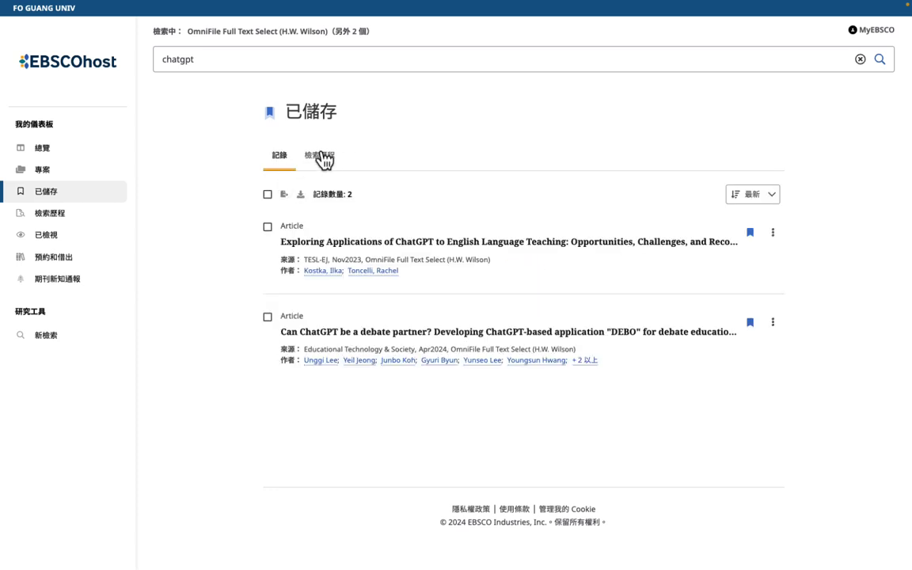
left_click(51, 171)
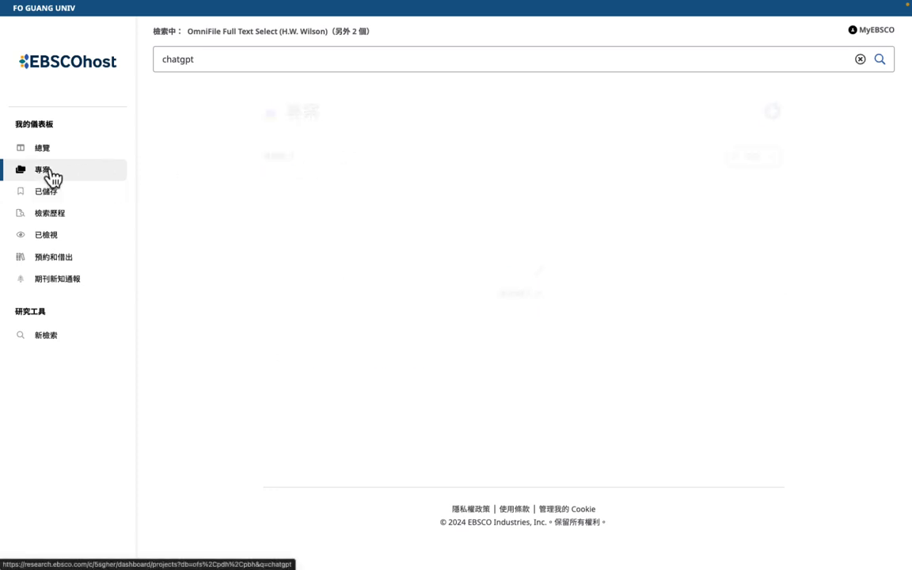
left_click(294, 194)
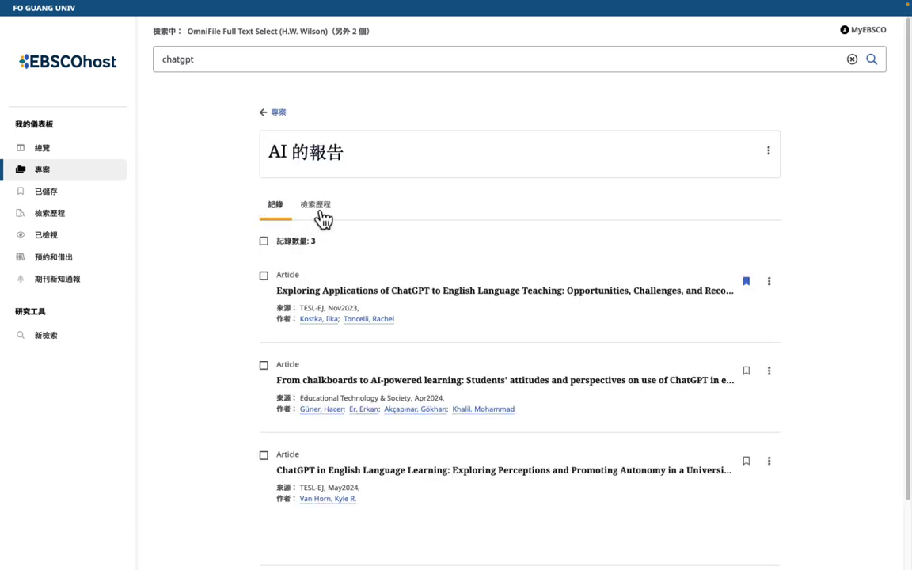
left_click(319, 214)
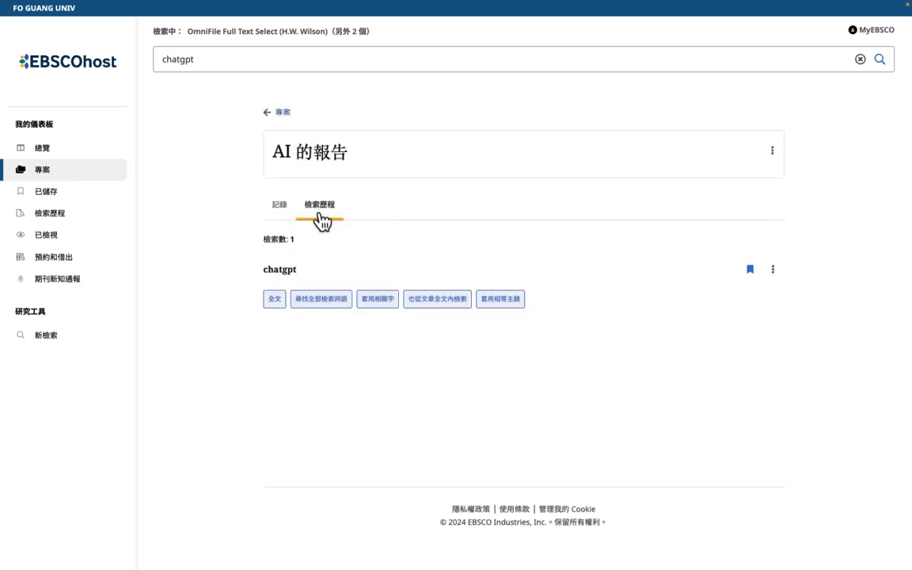
left_click(280, 206)
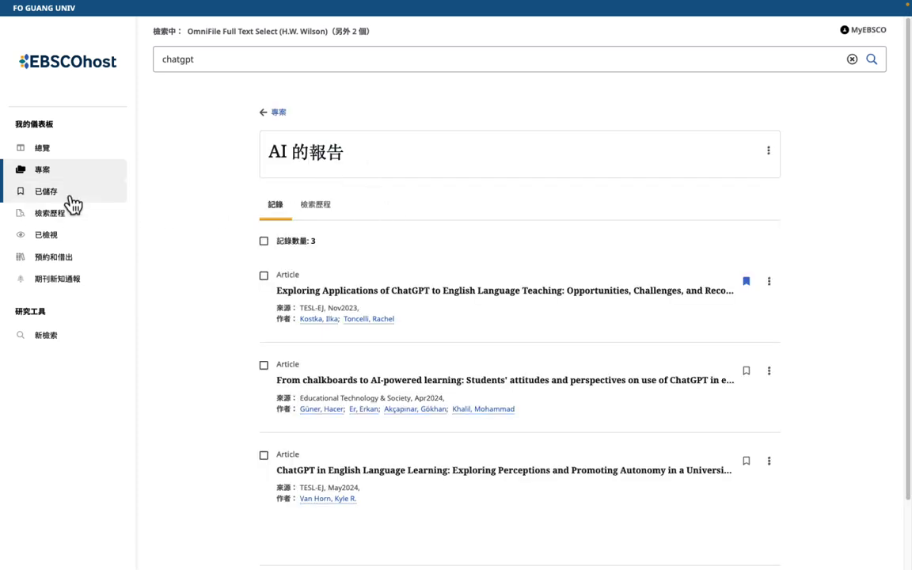
Step: Select all three project articles and look through the 匯出 and 下載 dialogs without exporting
left_click(265, 243)
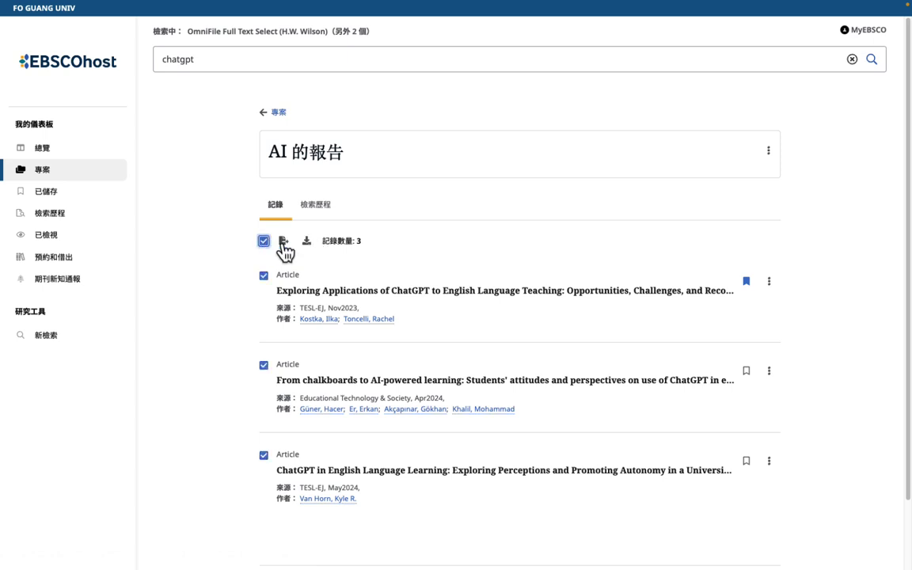
left_click(283, 242)
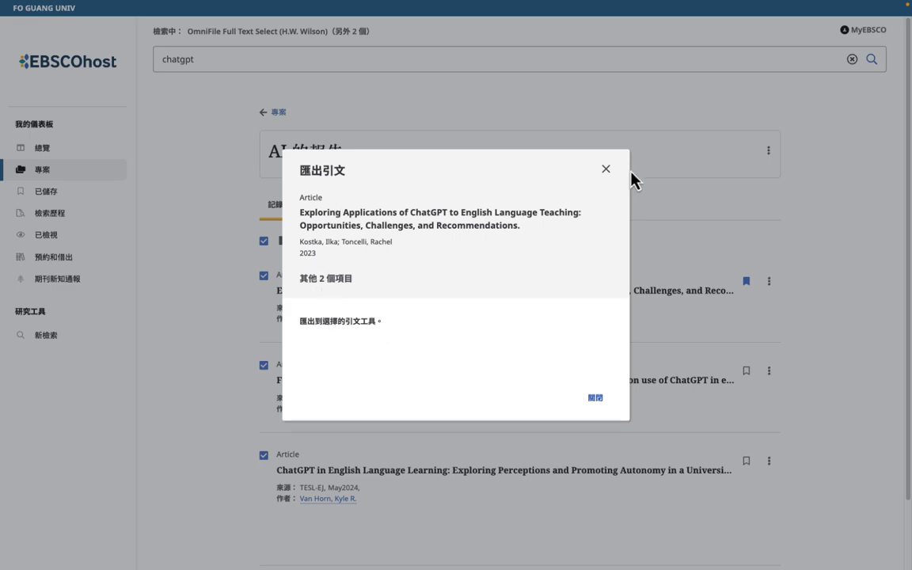
left_click(605, 171)
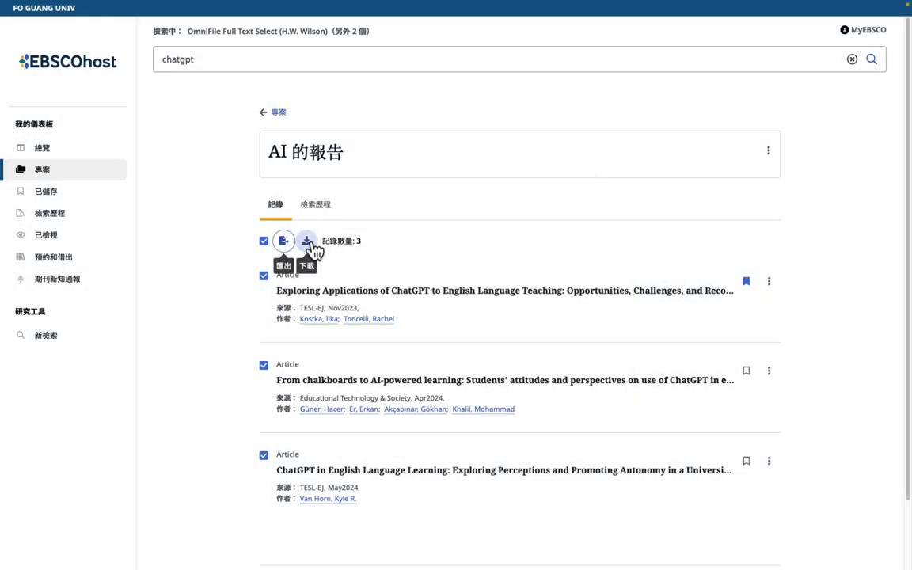
left_click(308, 240)
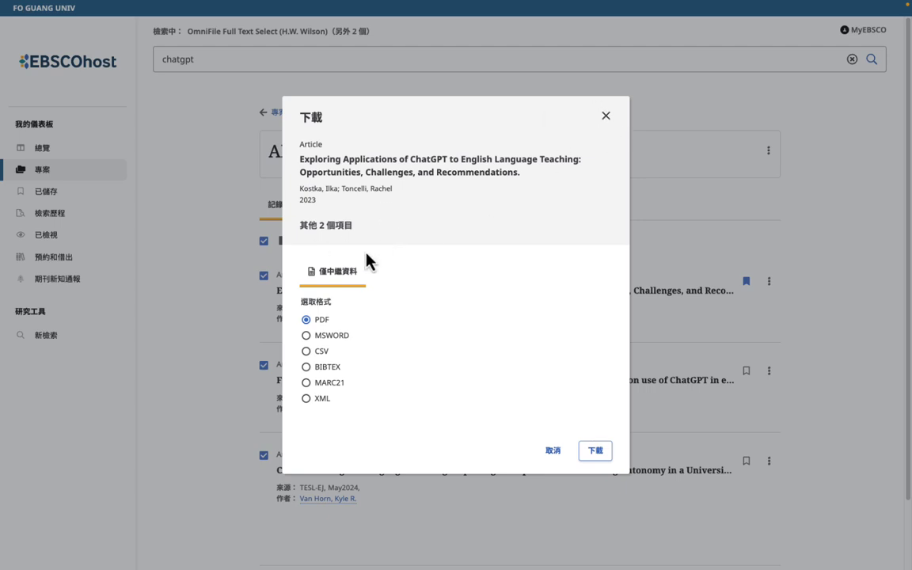
left_click(606, 116)
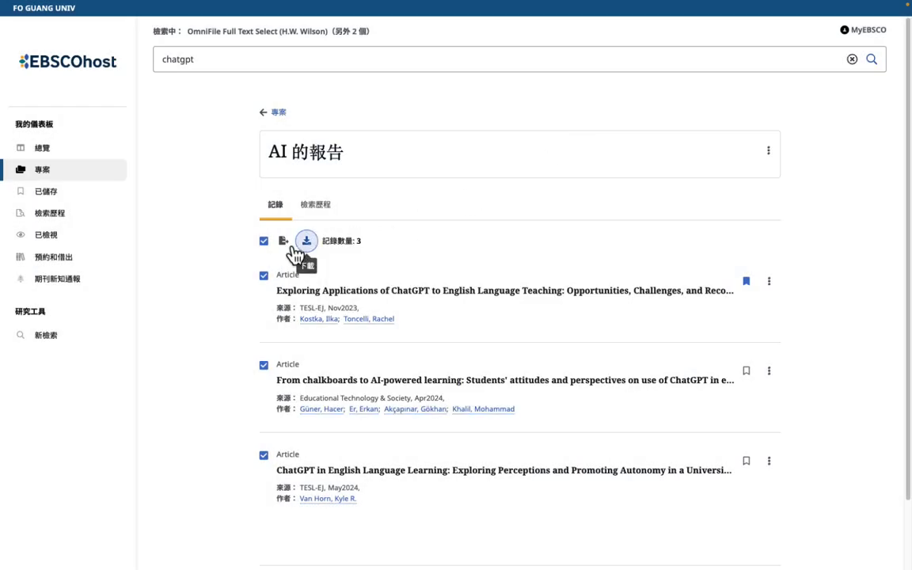
left_click(284, 242)
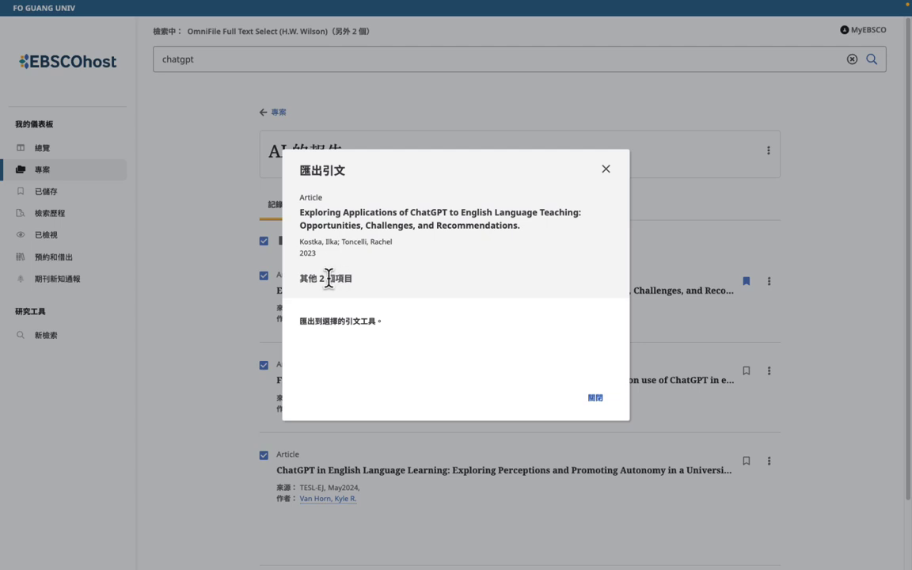
left_click(597, 400)
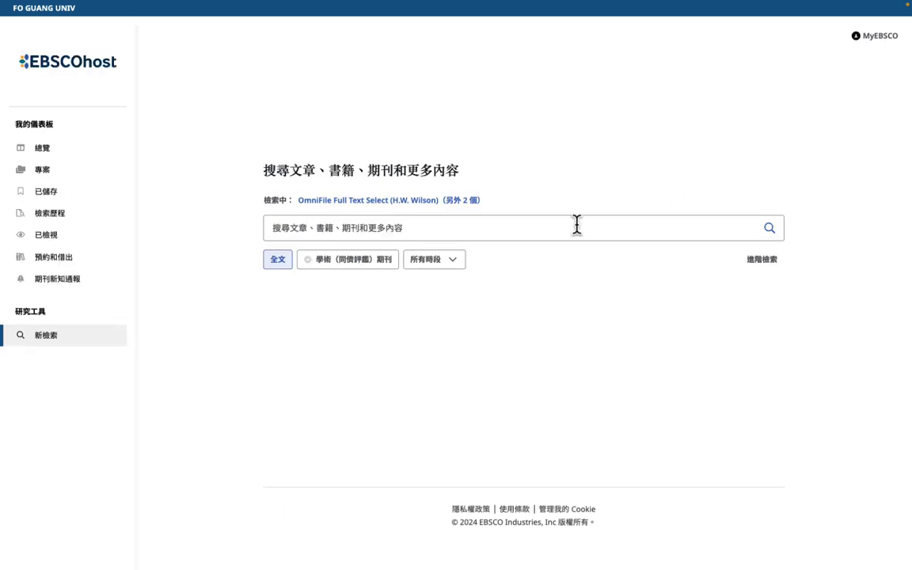
Step: Open the MyEBSCO account dropdown at the top right
left_click(879, 37)
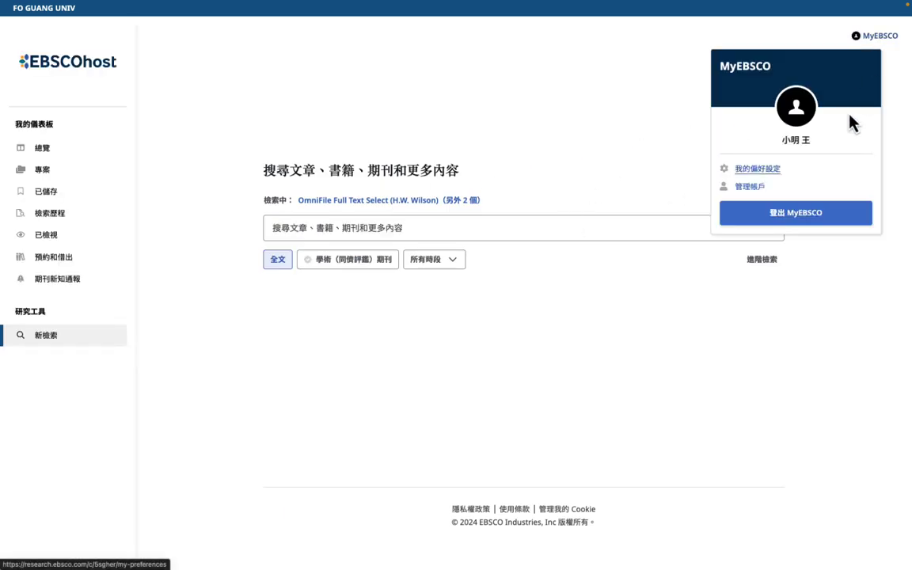